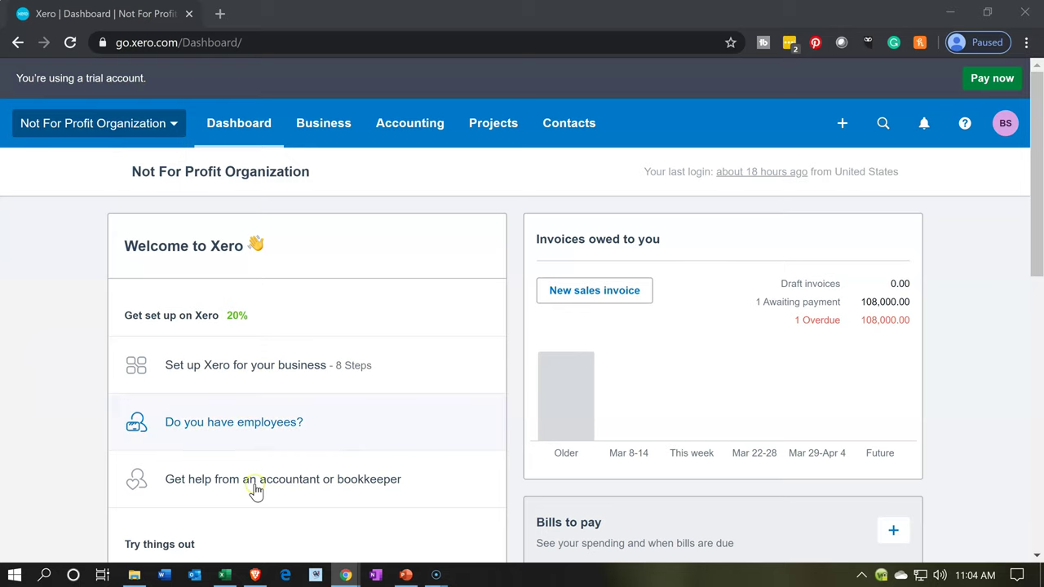
Step: Switch to the Excel workbook and review the trial balance accounts and adjustments on sheet 4
click(222, 575)
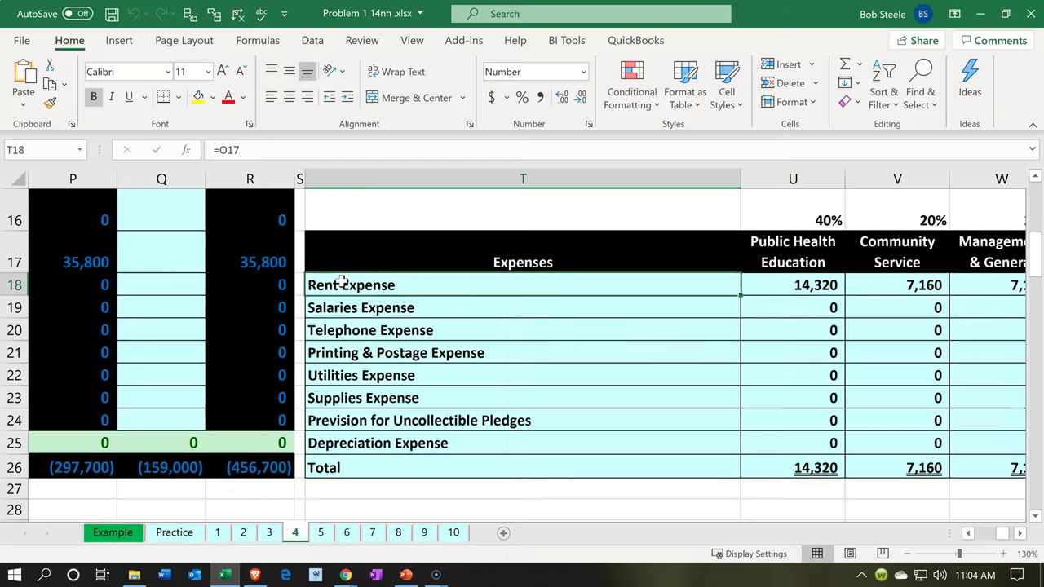
key(Left)
key(Left)
key(Left)
key(Left)
key(Left)
key(Left)
key(Left)
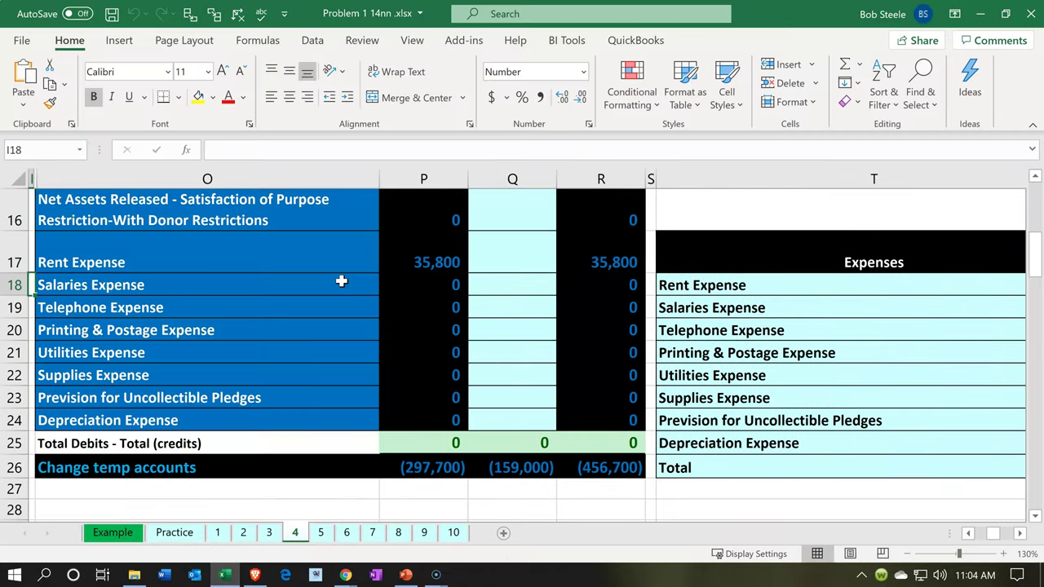
scroll(341, 281, up, 5)
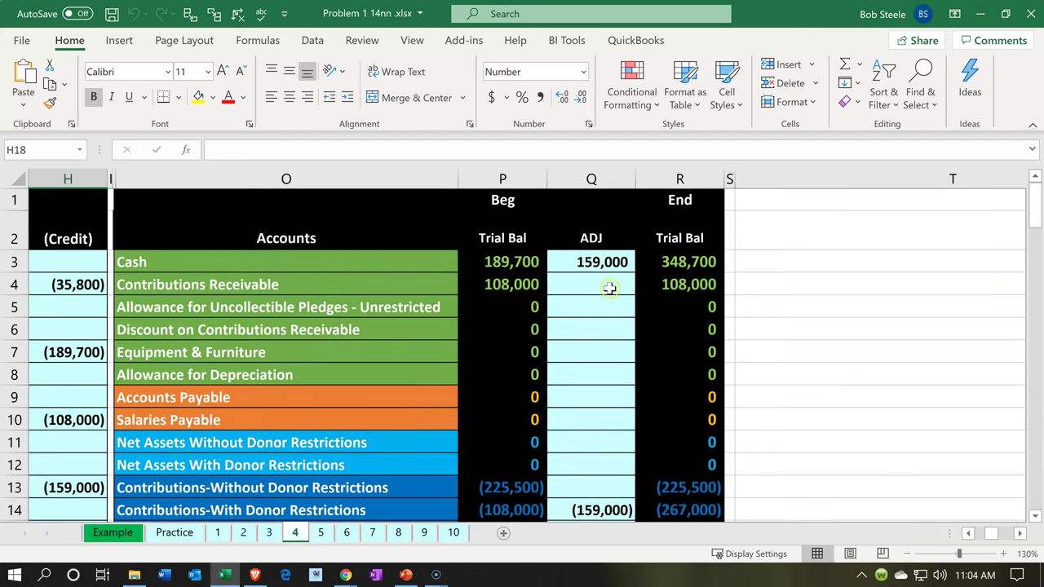
Step: Examine the expense allocation table by program and supporting function beside the trial balance on sheet 4
scroll(635, 294, down, 5)
click(632, 306)
key(Right)
key(Right)
key(Right)
key(Right)
key(Right)
key(Right)
key(Right)
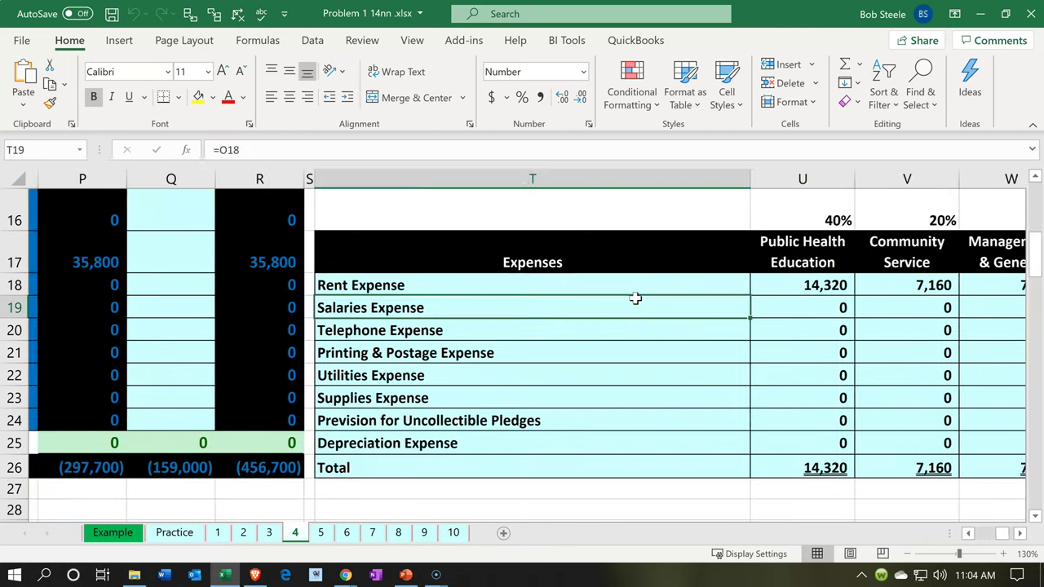
scroll(635, 297, down, 1)
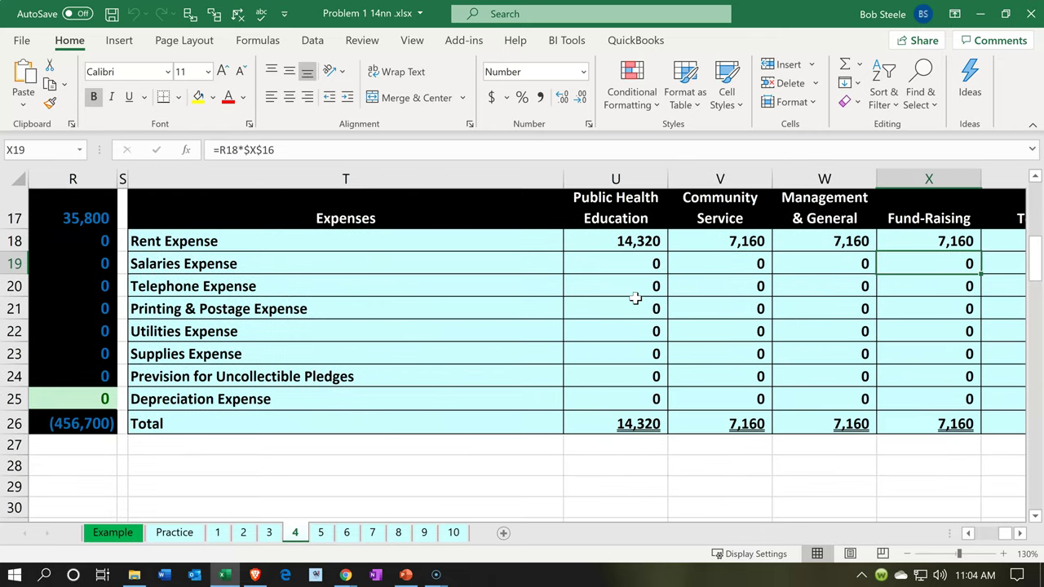
Step: Review the Statement of Financial Position and the Statement of Activities, including the headings for without and with donor restrictions
scroll(634, 298, down, 6)
scroll(634, 298, up, 1)
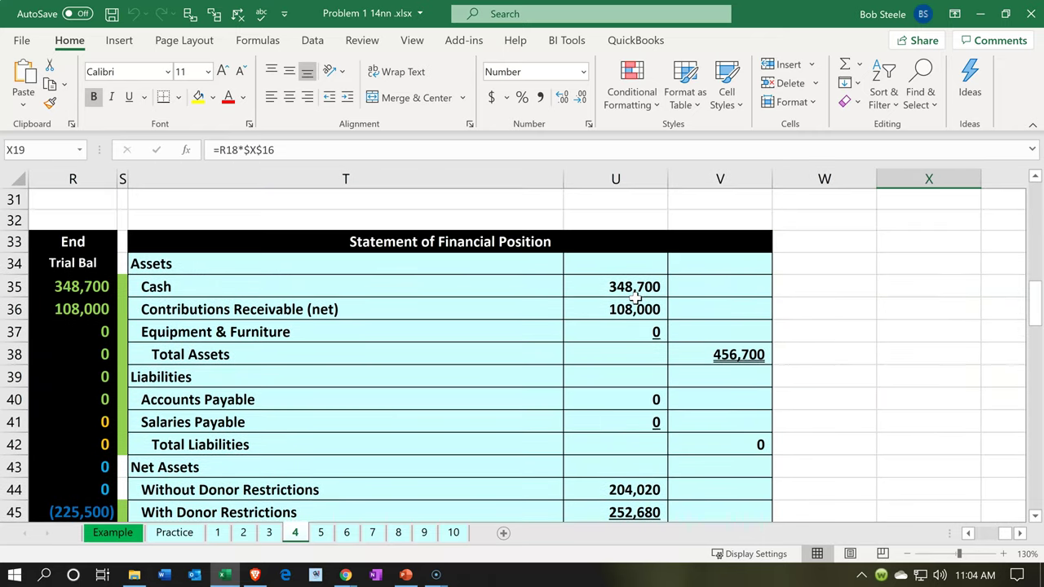
scroll(635, 298, down, 7)
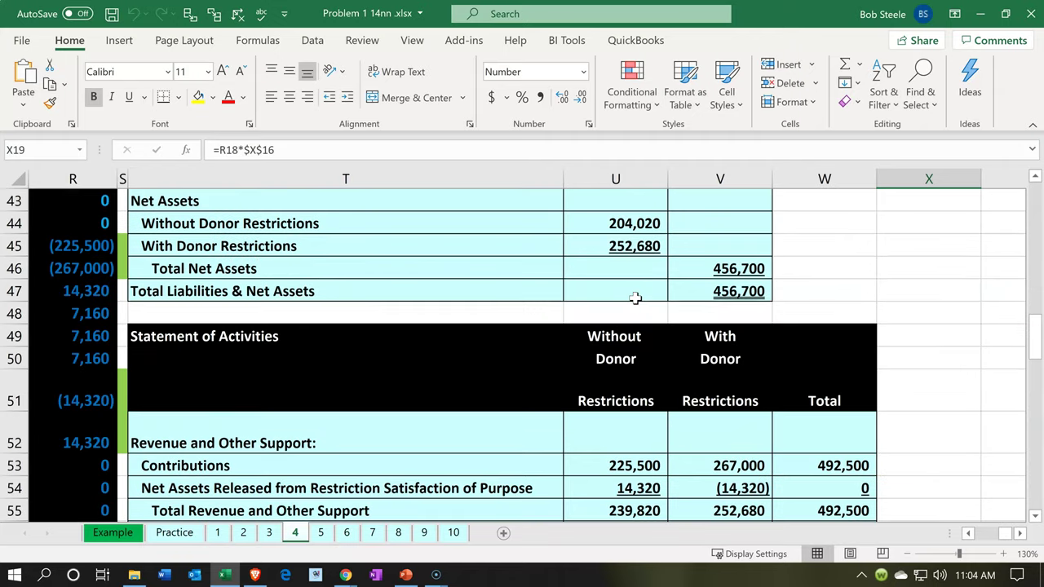
scroll(634, 299, up, 1)
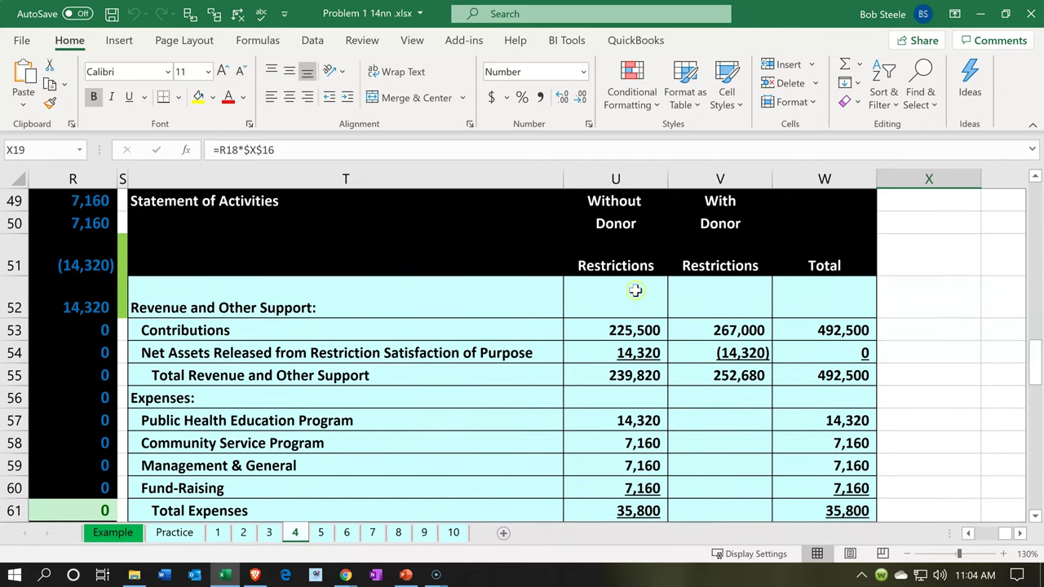
click(630, 274)
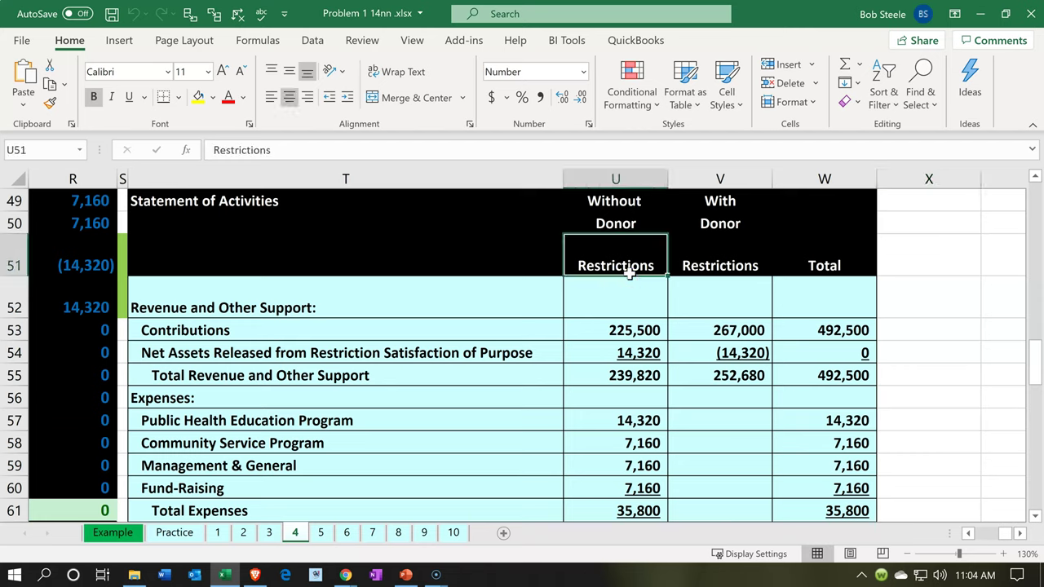
key(Right)
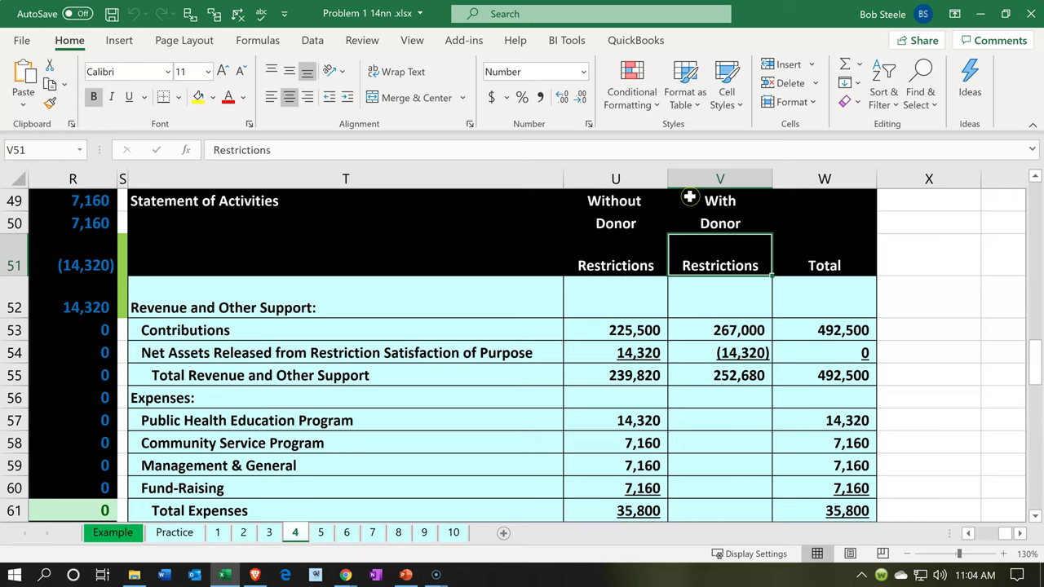
drag(689, 196, 692, 243)
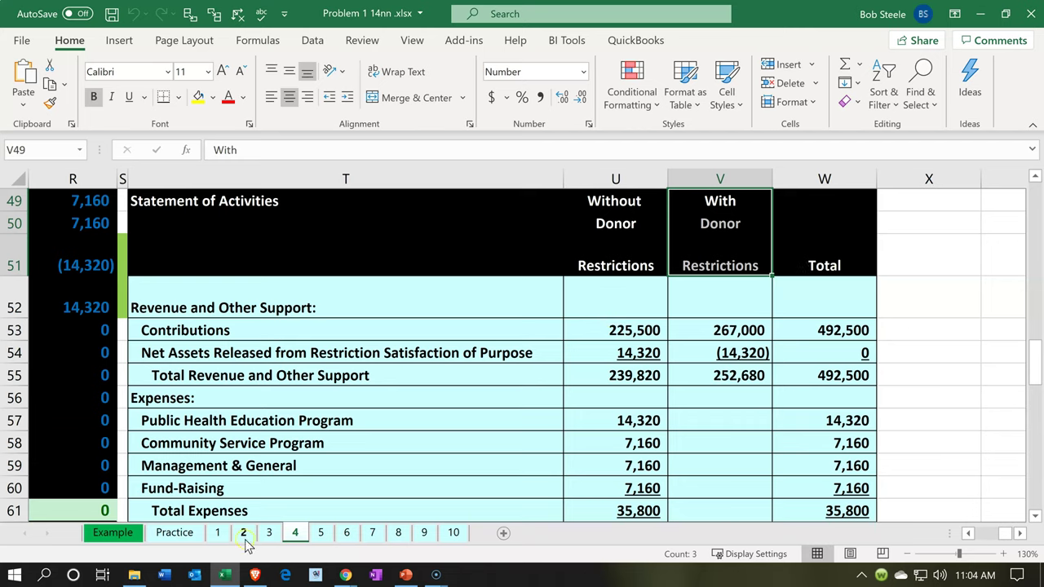
Step: Switch to Xero, open the Income Statement report and review its income and operating expenses
click(226, 576)
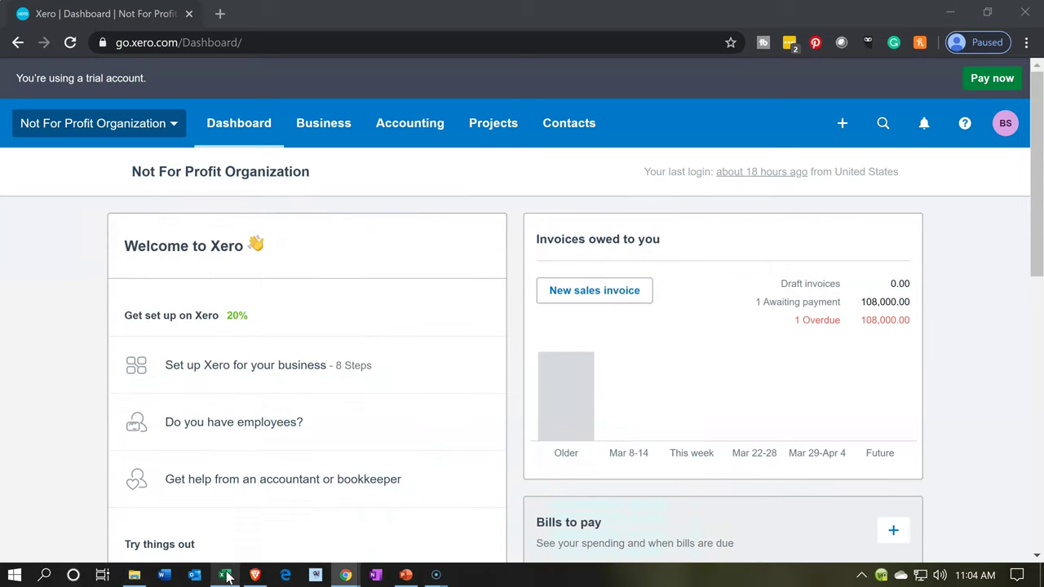
click(391, 136)
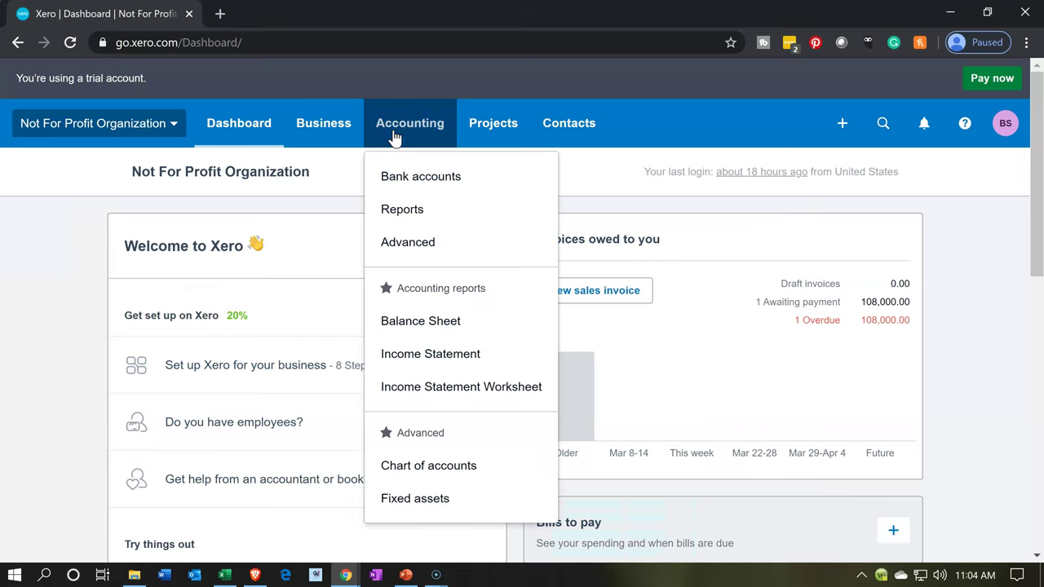
click(414, 356)
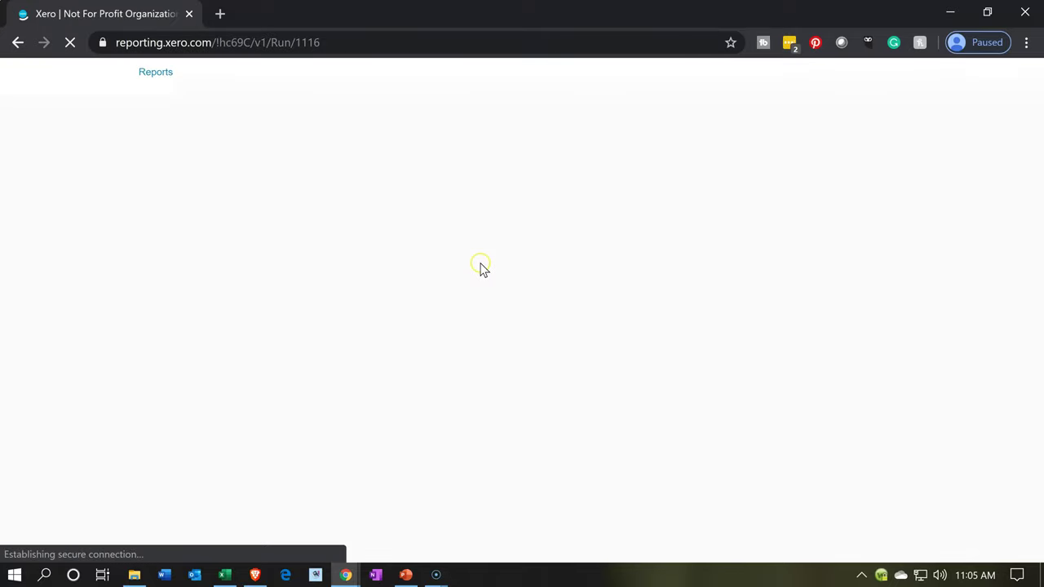
scroll(444, 284, down, 3)
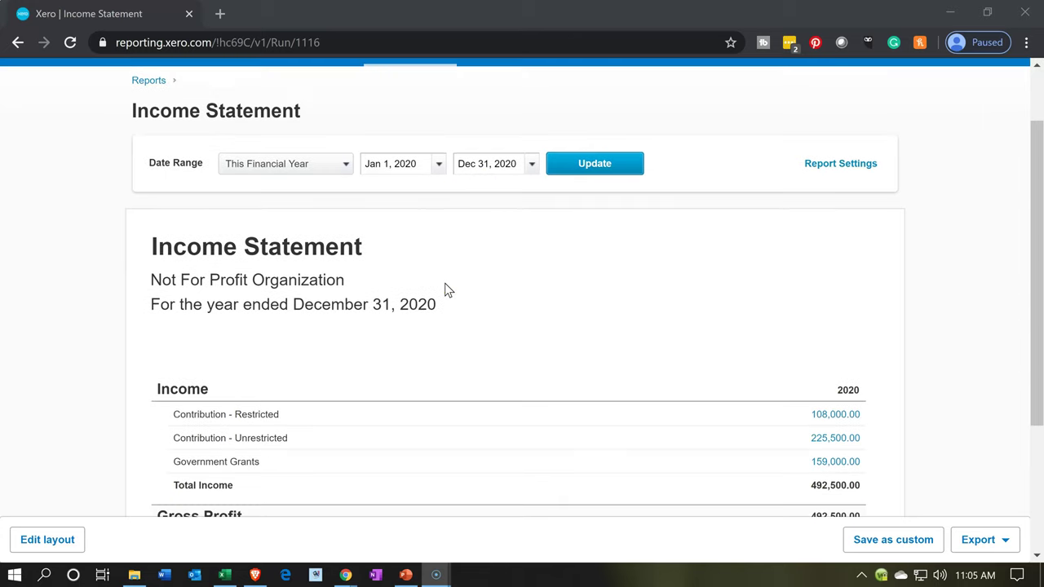
click(773, 315)
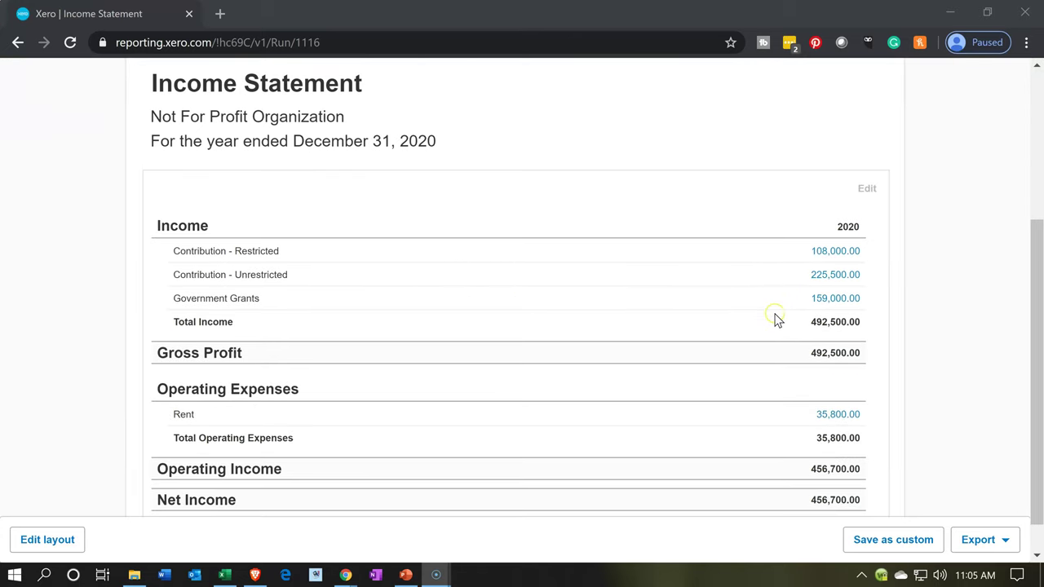
scroll(777, 320, down, 1)
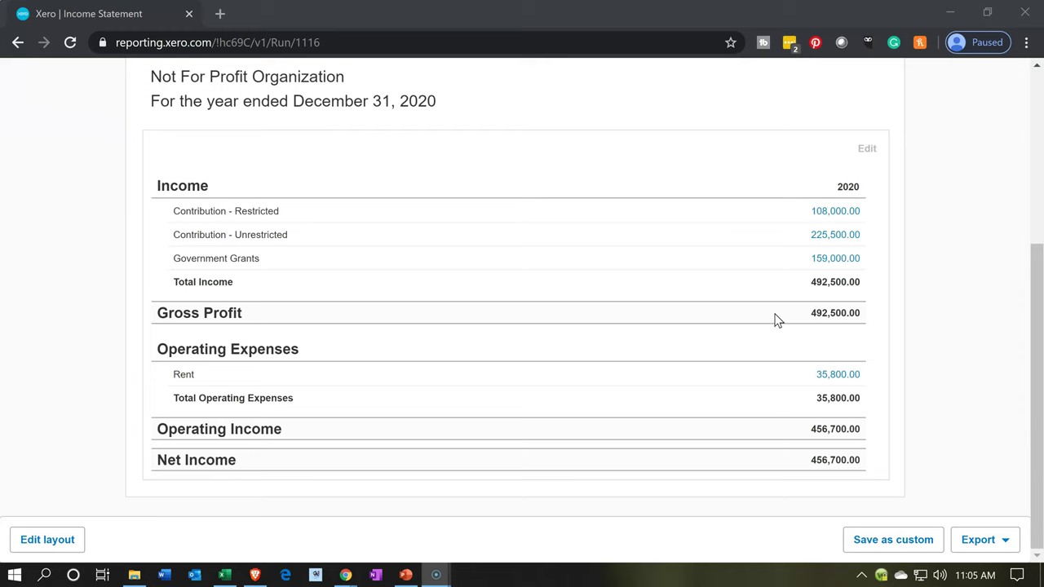
scroll(776, 320, up, 2)
scroll(776, 320, up, 2)
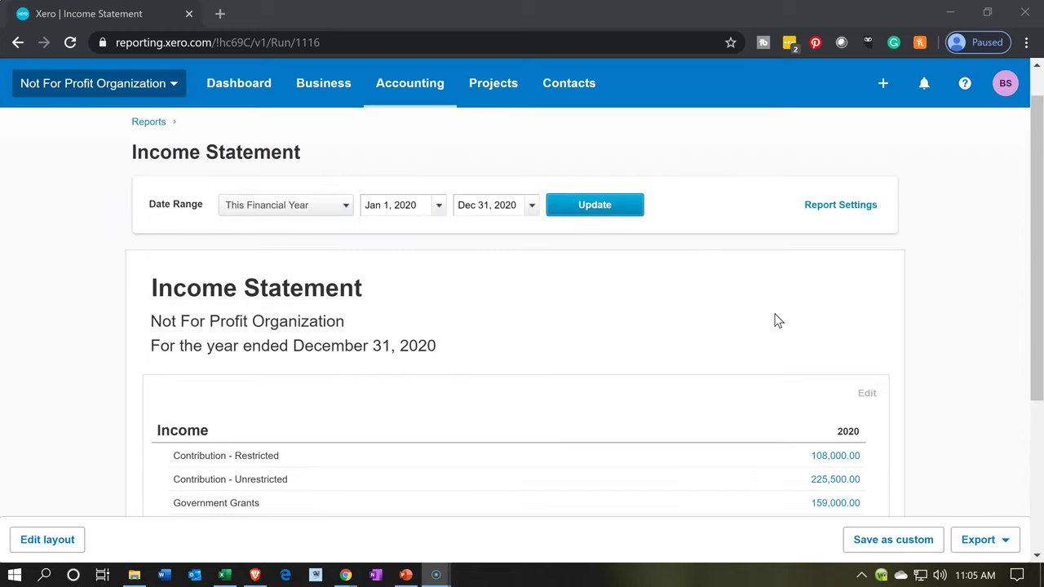
Step: Check the Unrestricted and Restricted filters in the Income Statement's report settings, closing the settings without changes
click(833, 251)
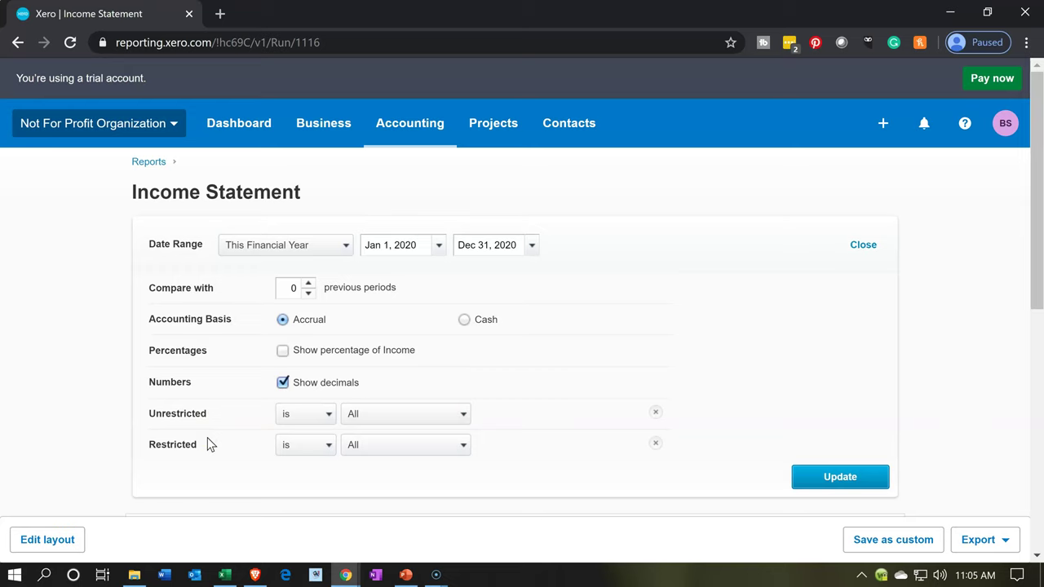
click(854, 247)
click(855, 248)
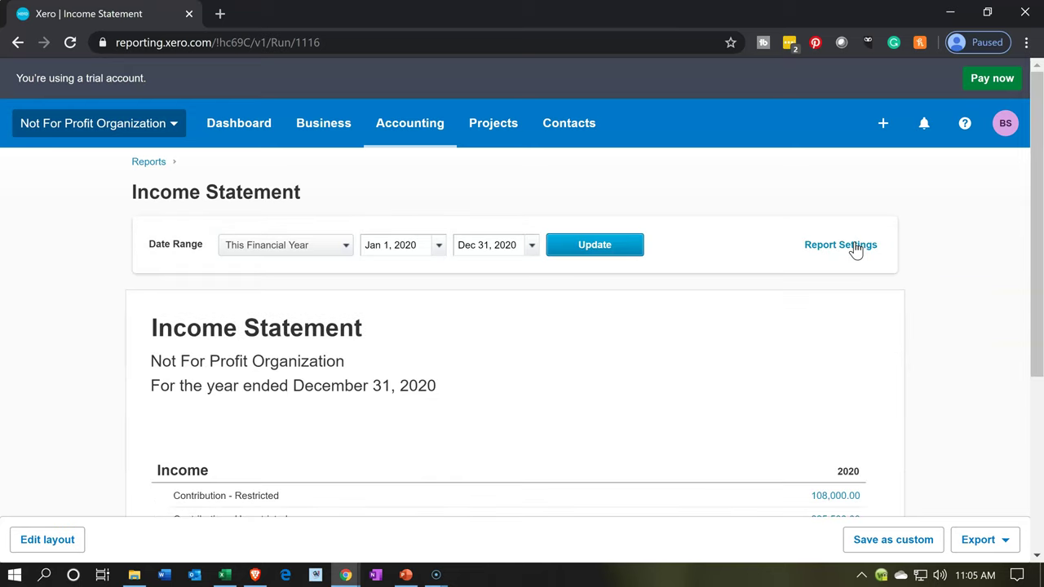
Step: Duplicate the Income Statement browser tab and return to the original tab
right_click(138, 16)
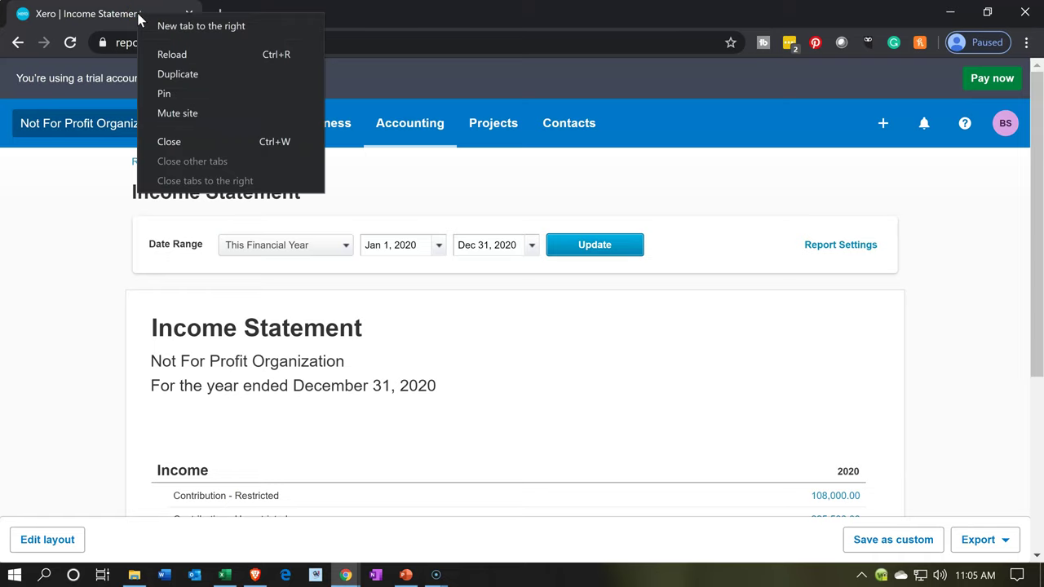
click(170, 75)
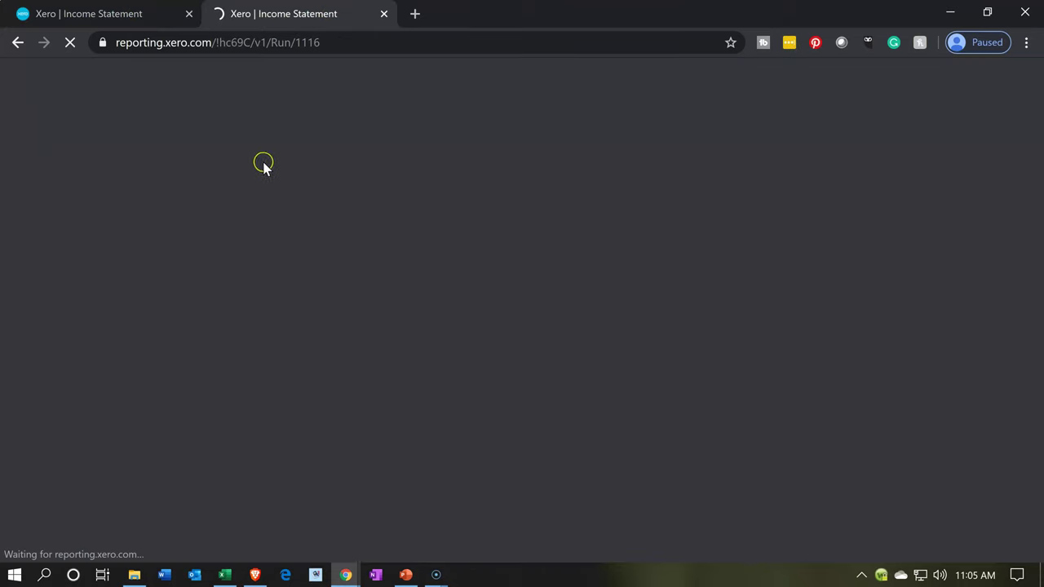
click(139, 15)
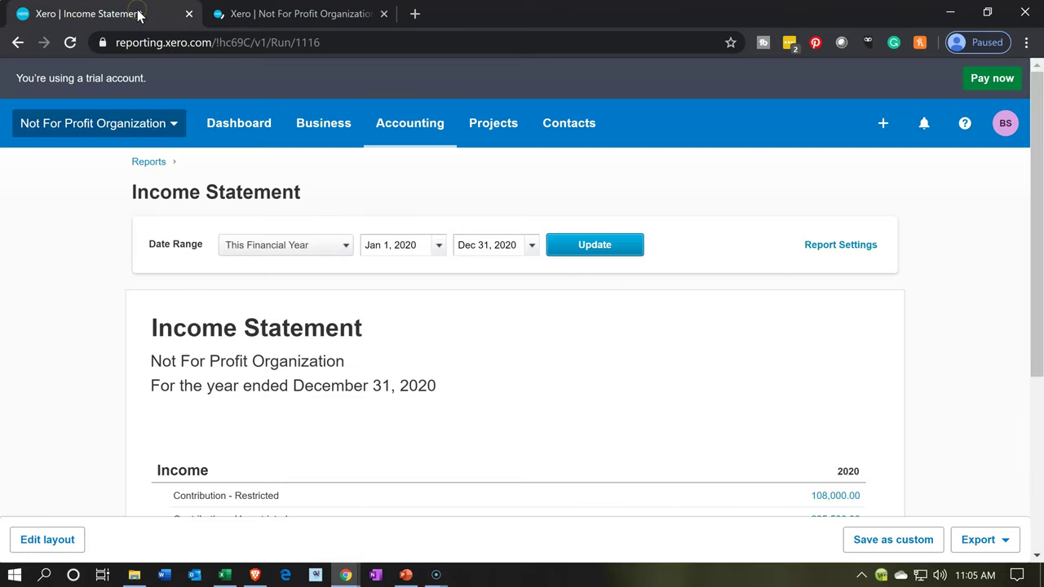
Step: Open the Income Statement Worksheet report and review its Unrestricted, Restricted, Total and unassigned columns
click(394, 130)
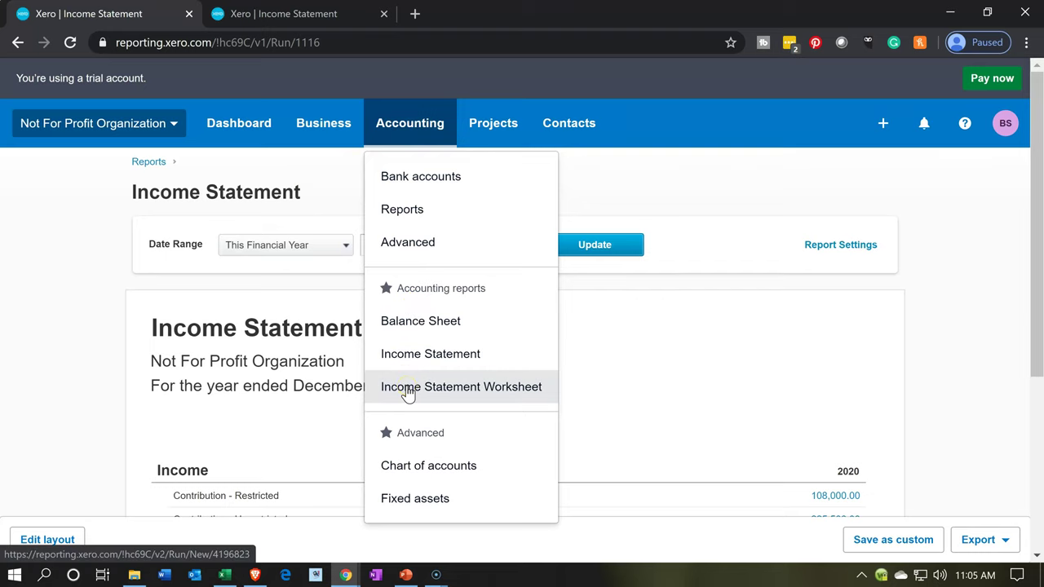
click(407, 390)
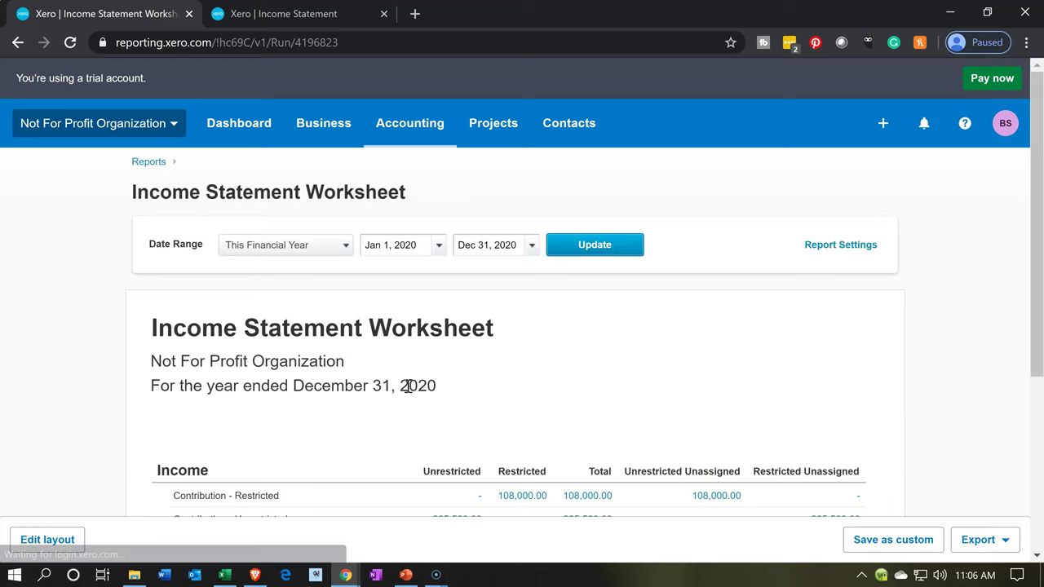
scroll(408, 390, down, 1)
scroll(408, 386, down, 1)
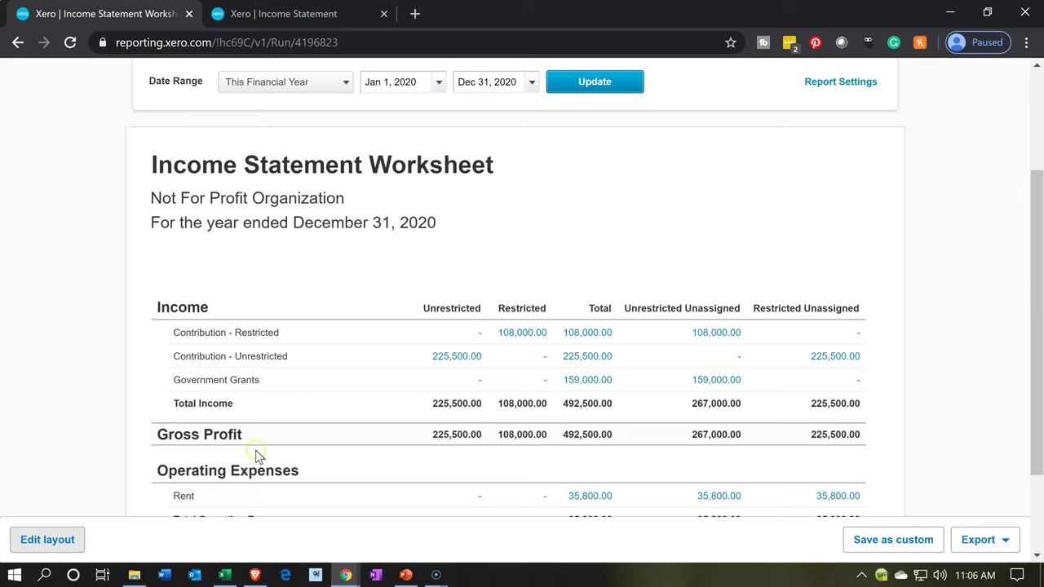
mouse_move(451, 324)
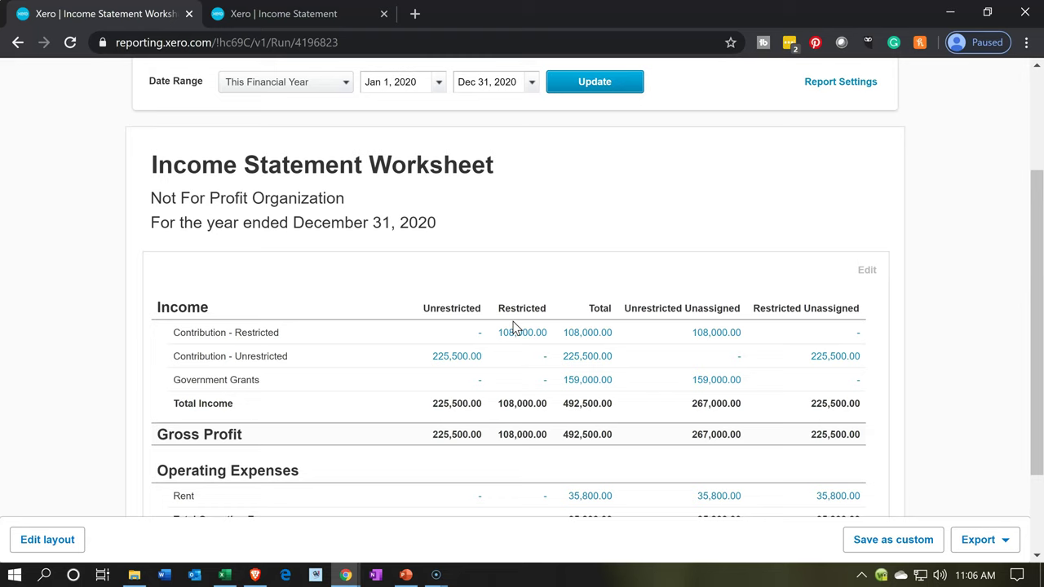
click(560, 317)
scroll(517, 445, down, 3)
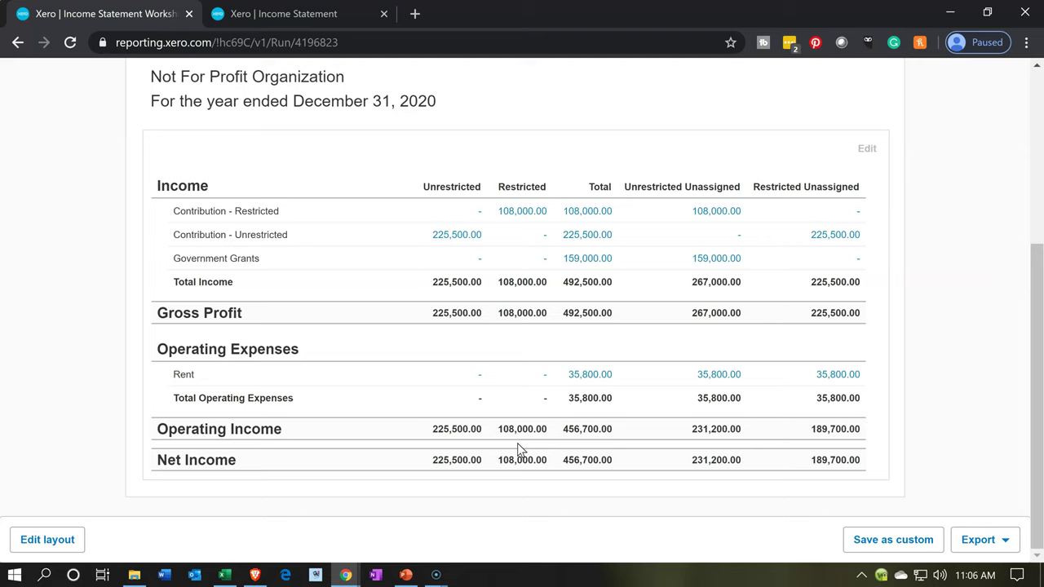
Step: Duplicate the Income Statement Worksheet browser tab and return to the original tab
right_click(133, 14)
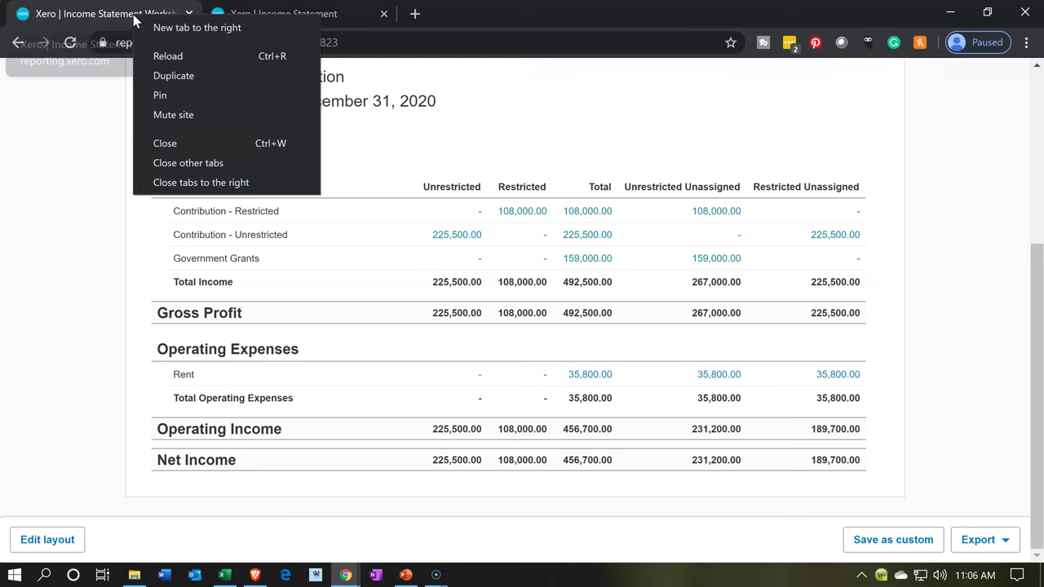
click(167, 75)
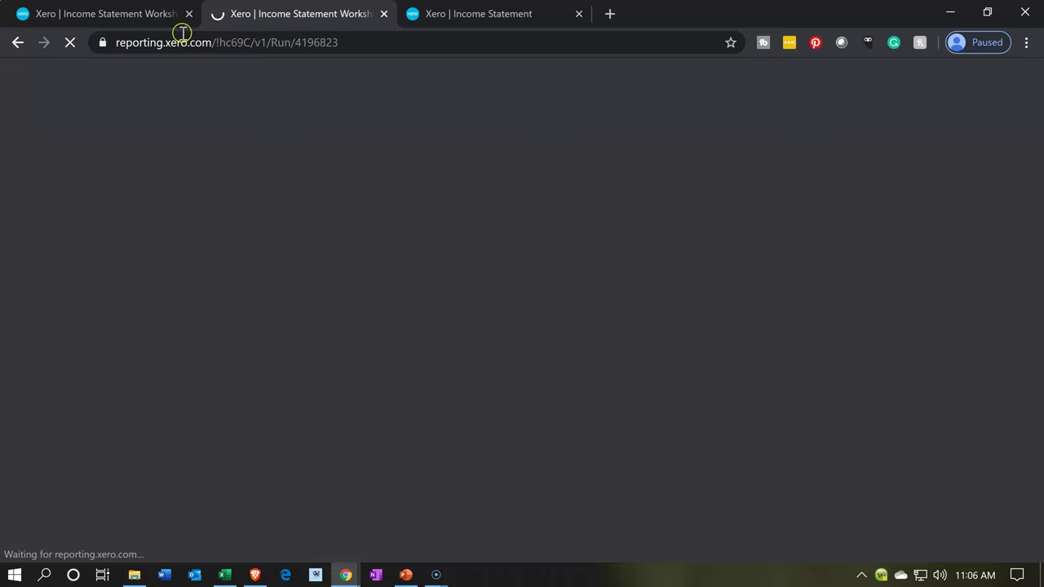
click(142, 18)
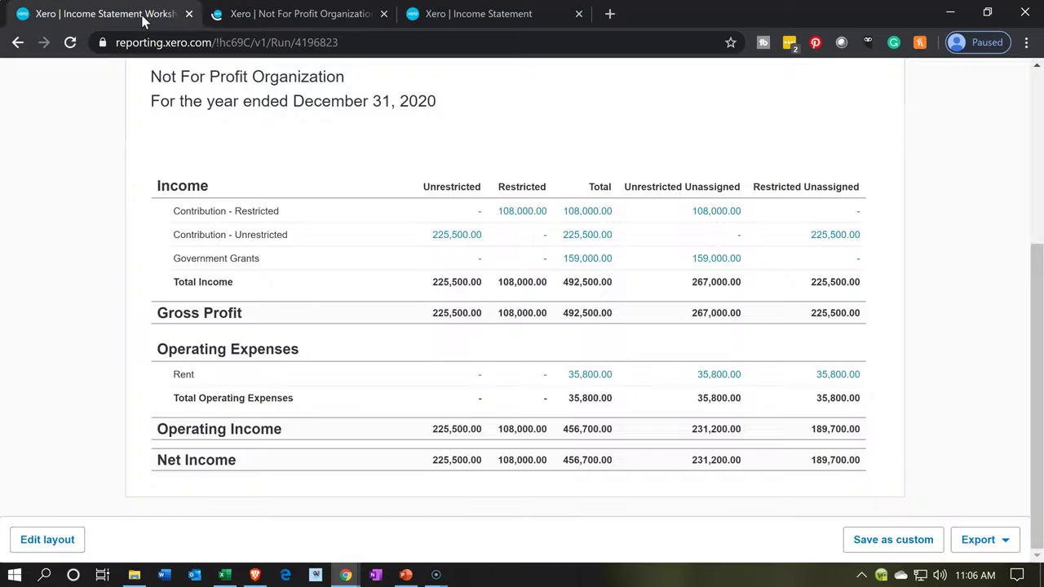
Step: Open the standard Income Statement report again in the original browser tab
scroll(230, 248, up, 4)
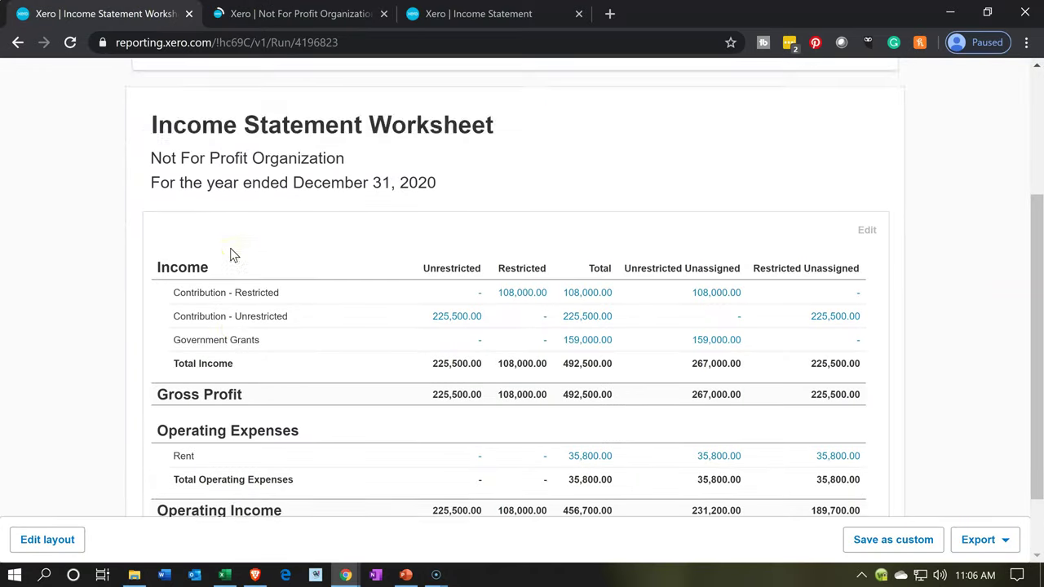
click(394, 130)
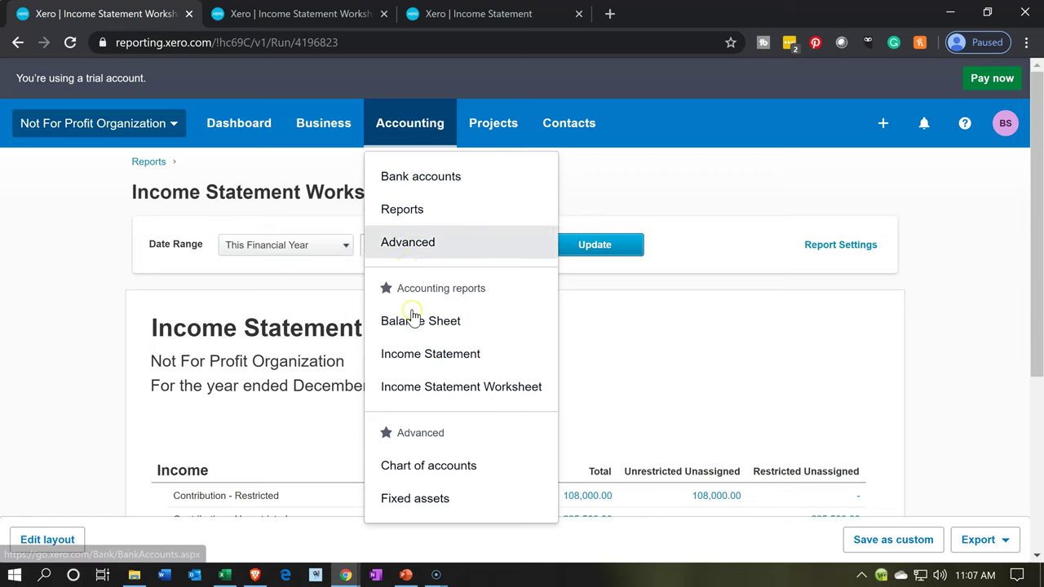
click(414, 357)
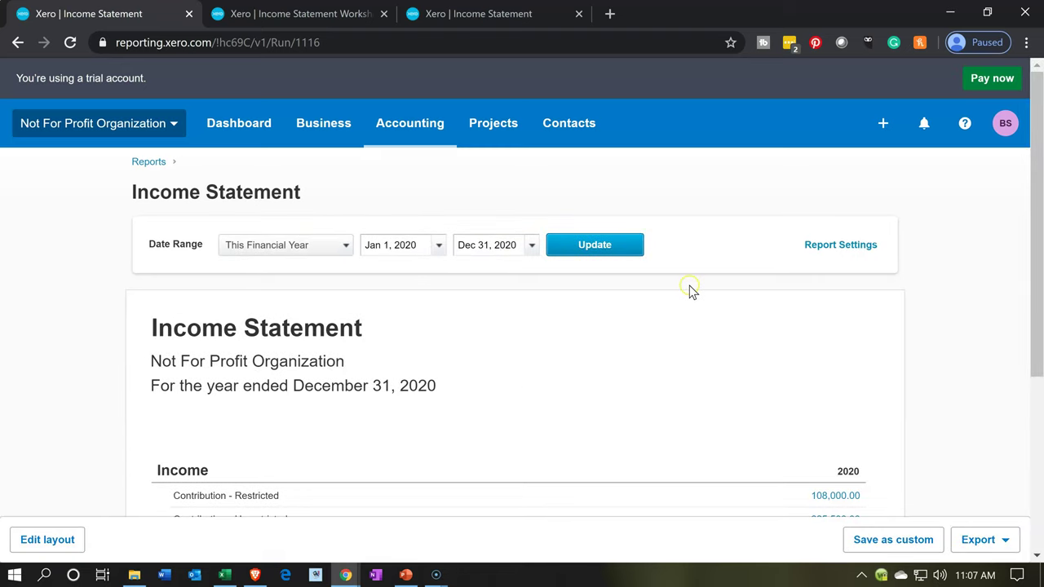
scroll(689, 291, down, 1)
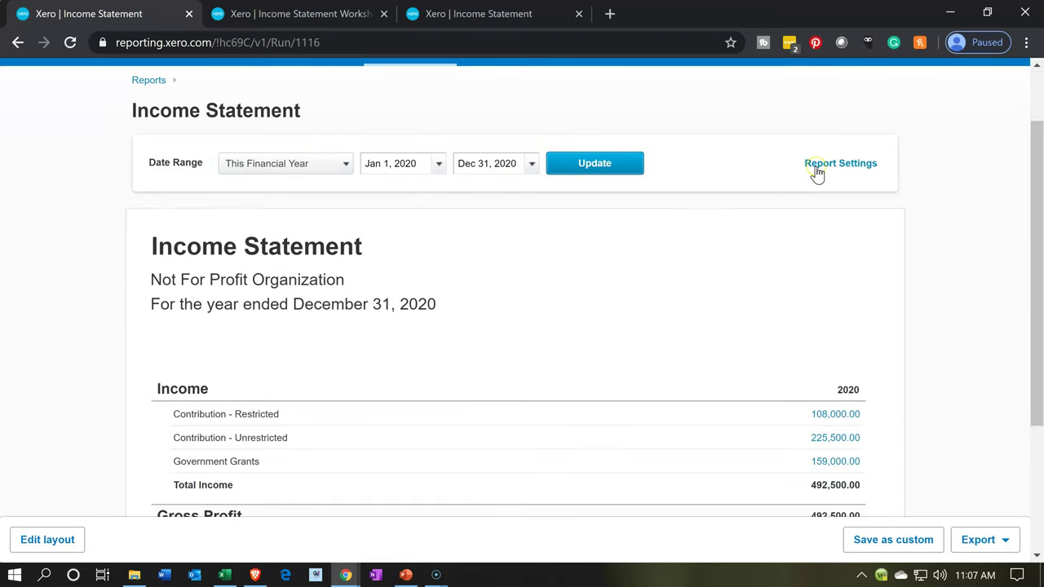
Step: Review the Unrestricted and Restricted tracking filter options in the Income Statement's report settings, leaving both set to All
click(817, 171)
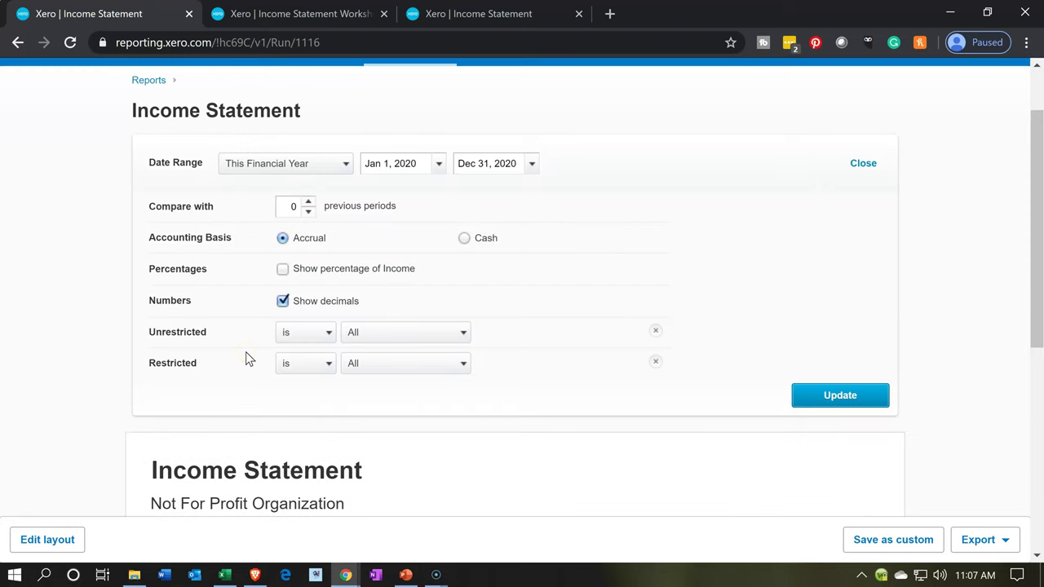
click(379, 345)
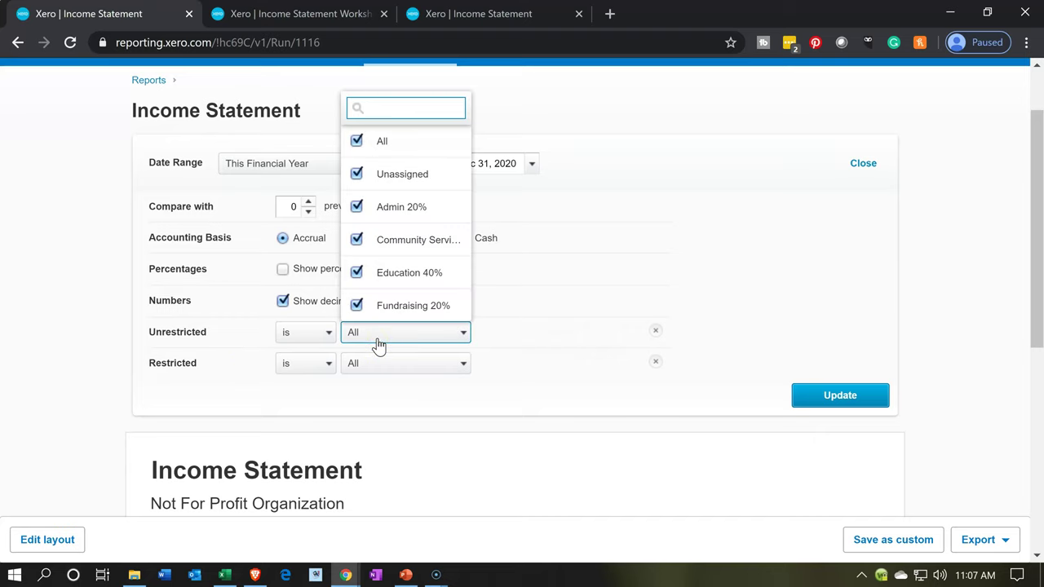
click(379, 344)
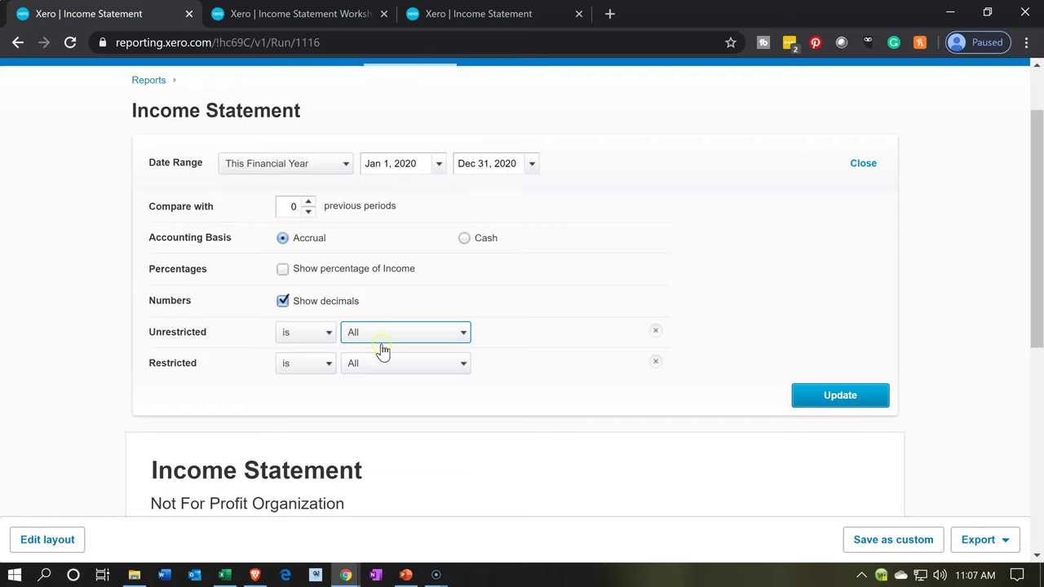
click(393, 376)
click(393, 376)
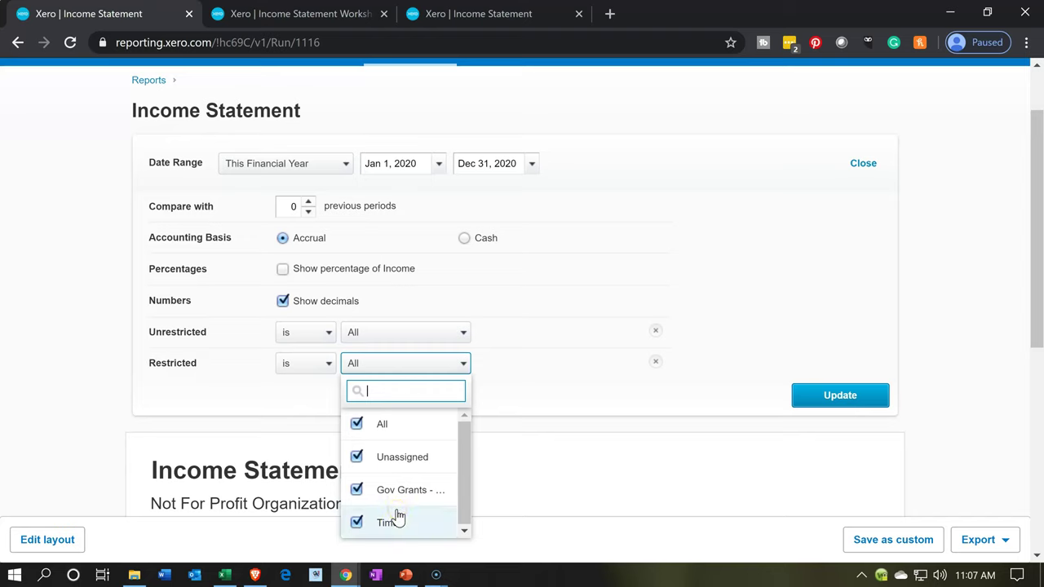
click(59, 355)
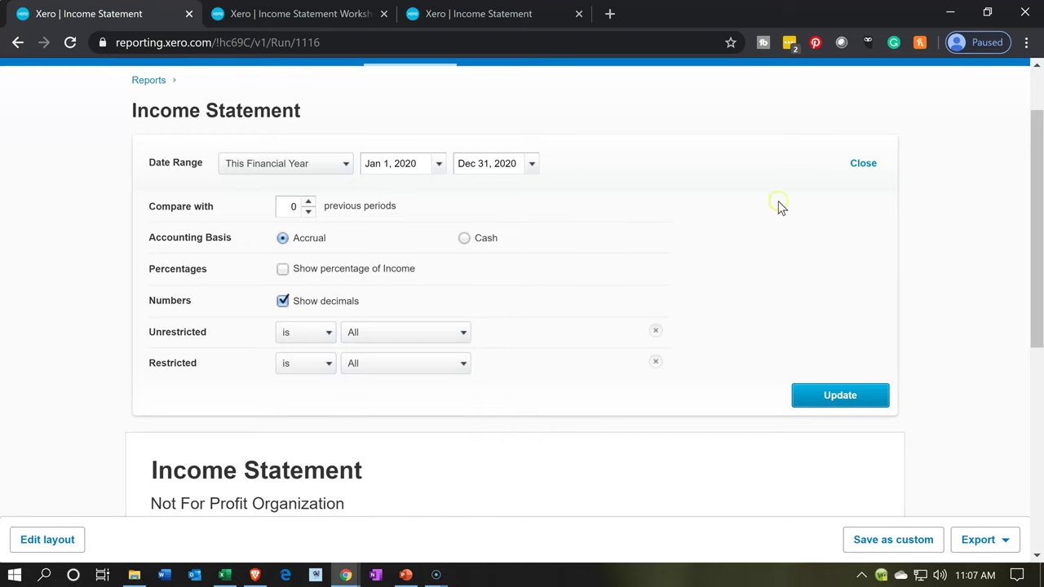
click(852, 167)
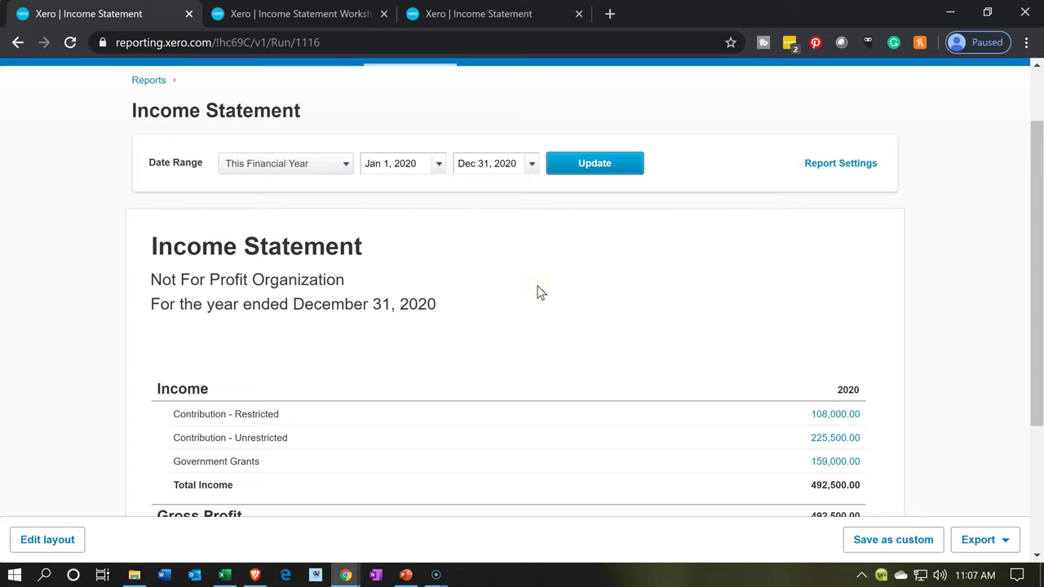
Step: Open the Income Statement layout for editing and add a Restricted tracking column filtered to Gov Grants - Education
click(70, 539)
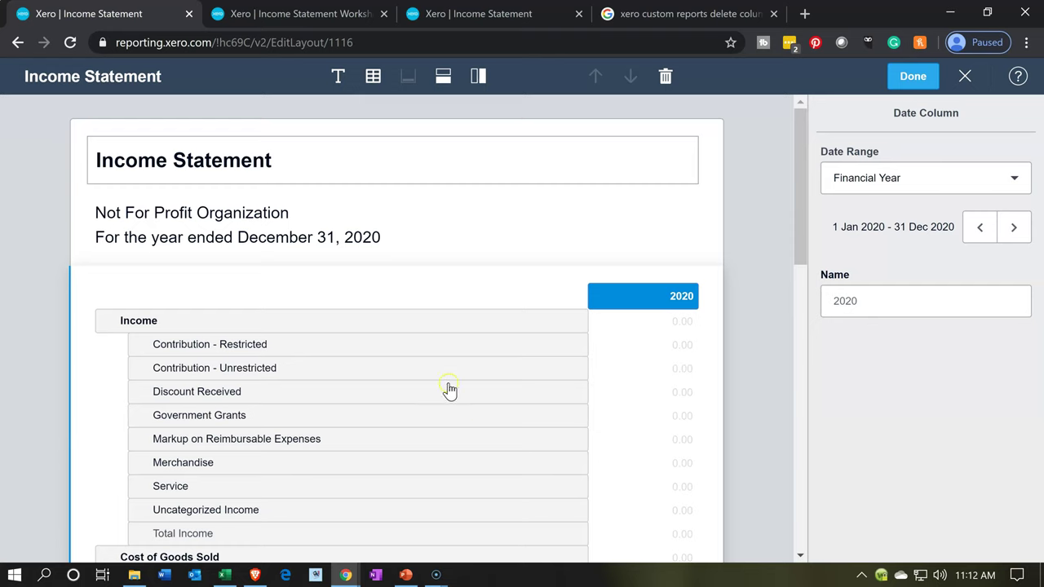
click(476, 78)
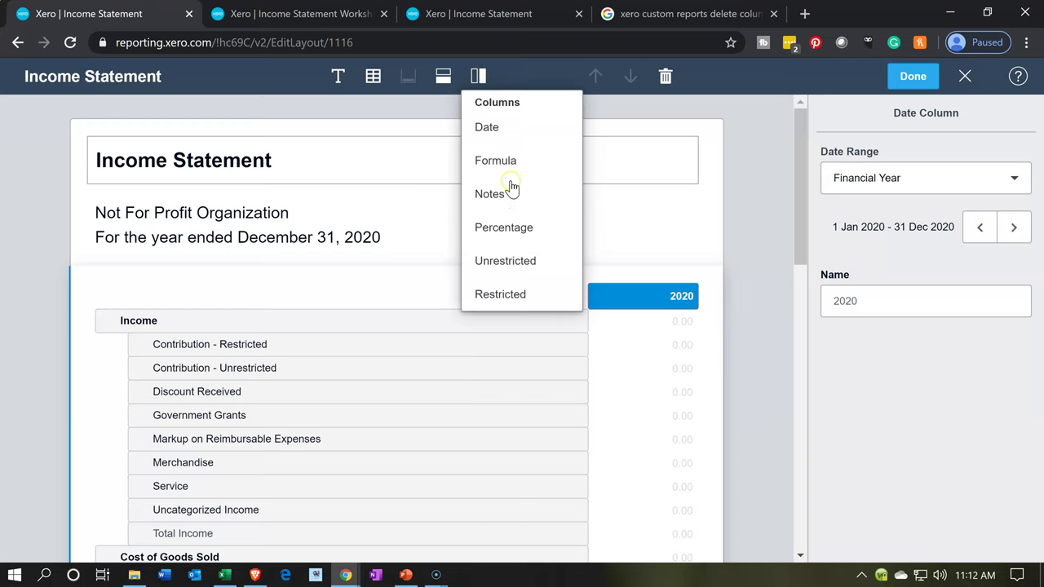
click(500, 295)
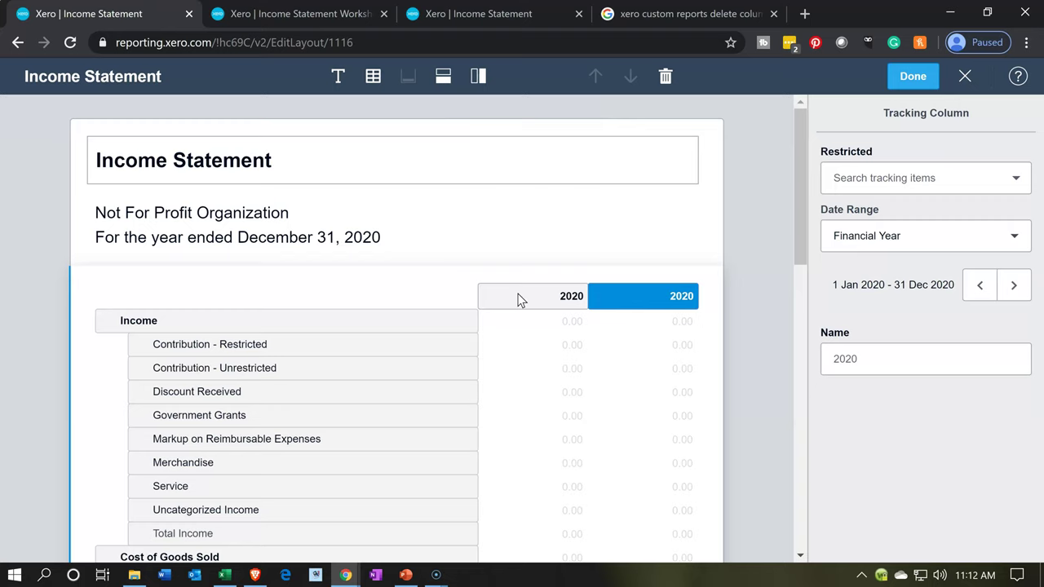
click(944, 179)
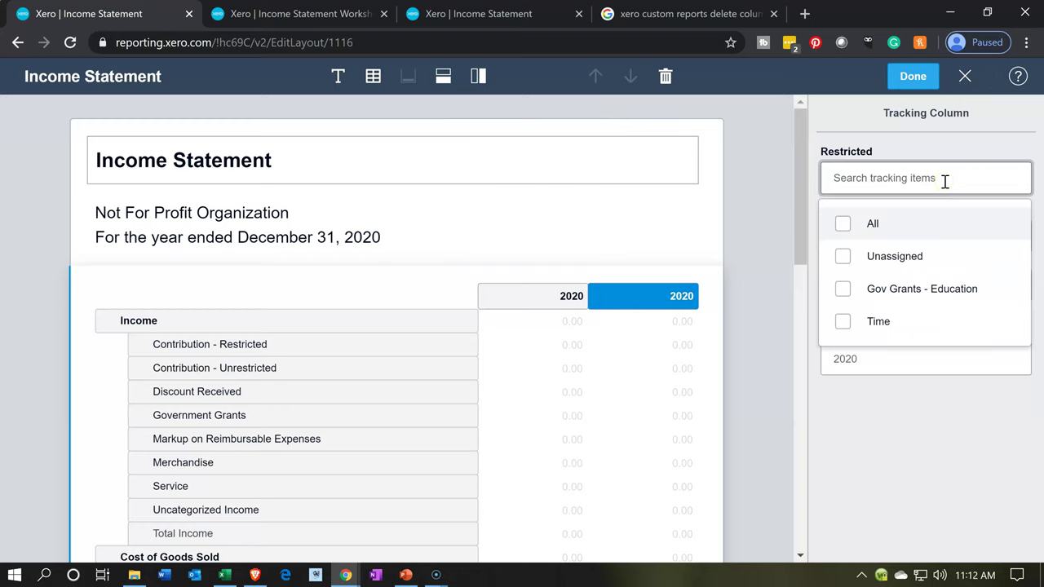
click(927, 302)
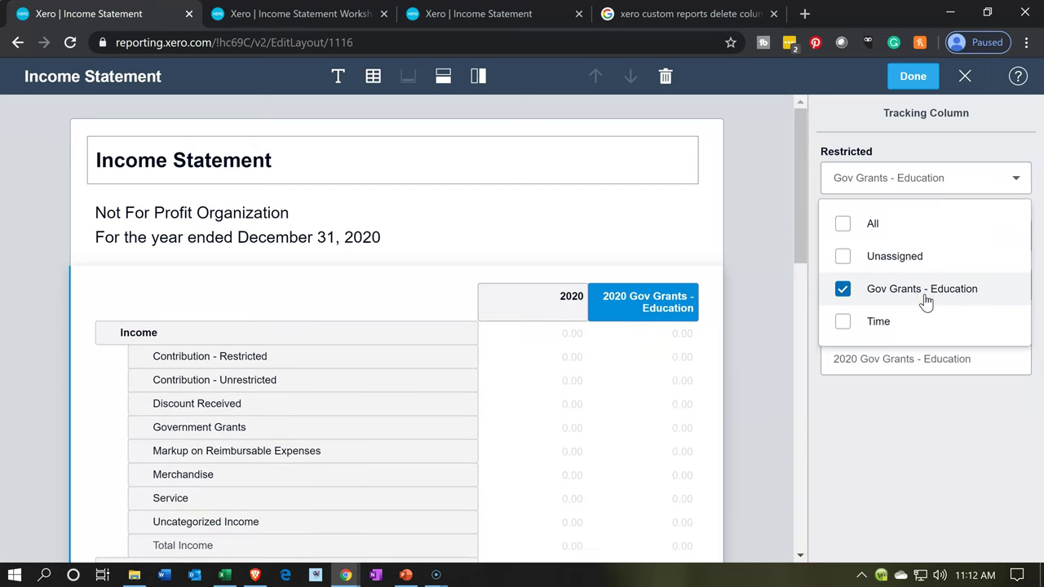
click(902, 411)
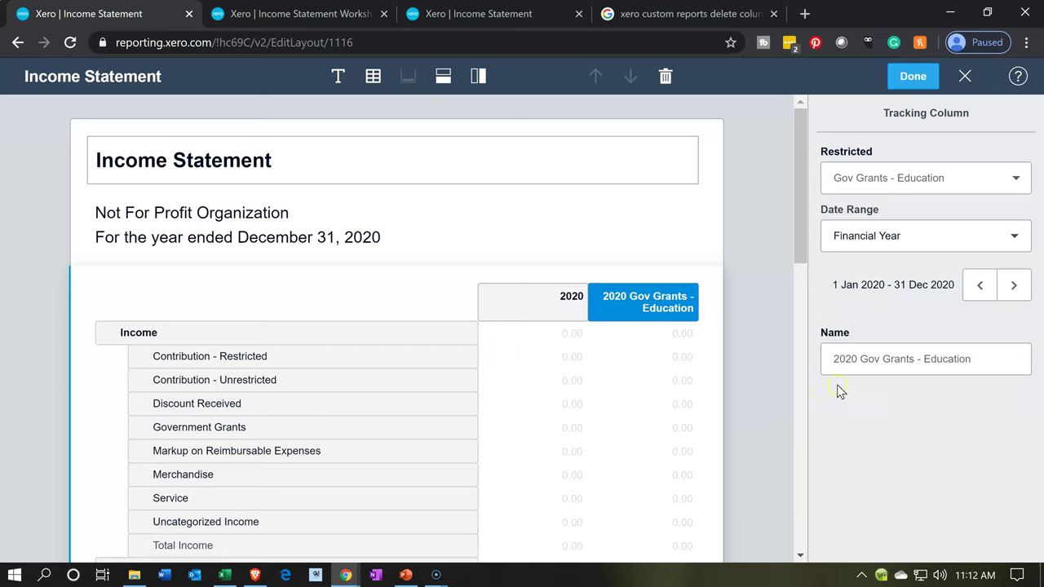
Step: Remove the year from the new tracking column's heading so it reads "Gov Grants - Education"
click(849, 363)
click(661, 314)
click(647, 301)
click(624, 296)
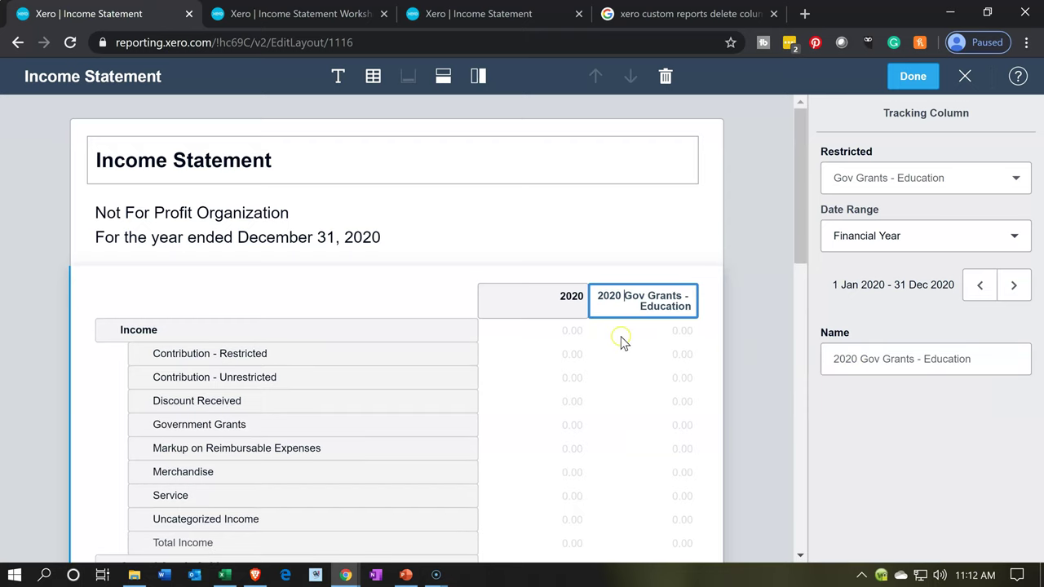
key(BackSpace)
key(BackSpace)
key(BackSpace)
key(BackSpace)
key(BackSpace)
click(880, 427)
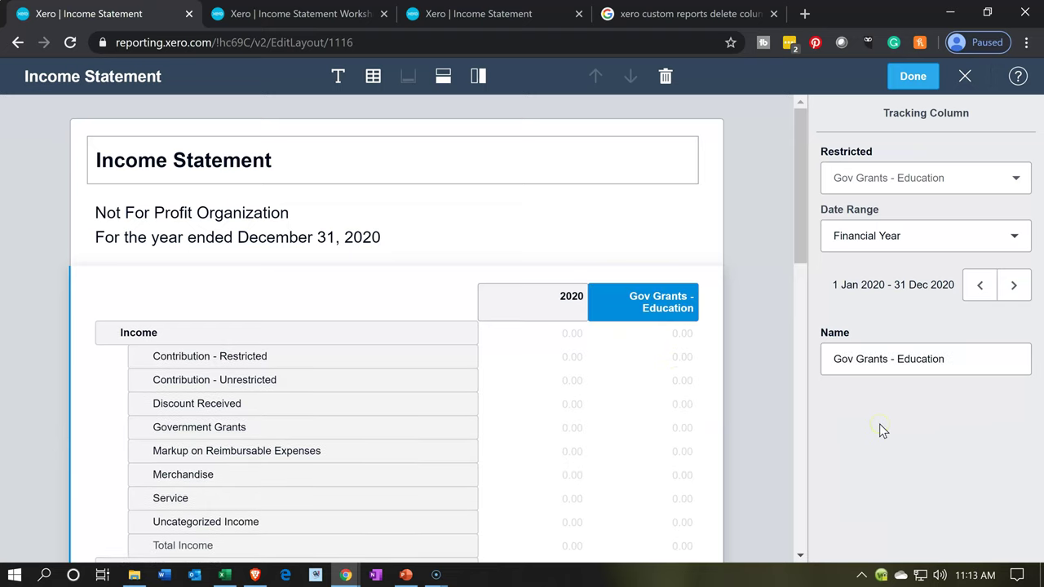
click(846, 441)
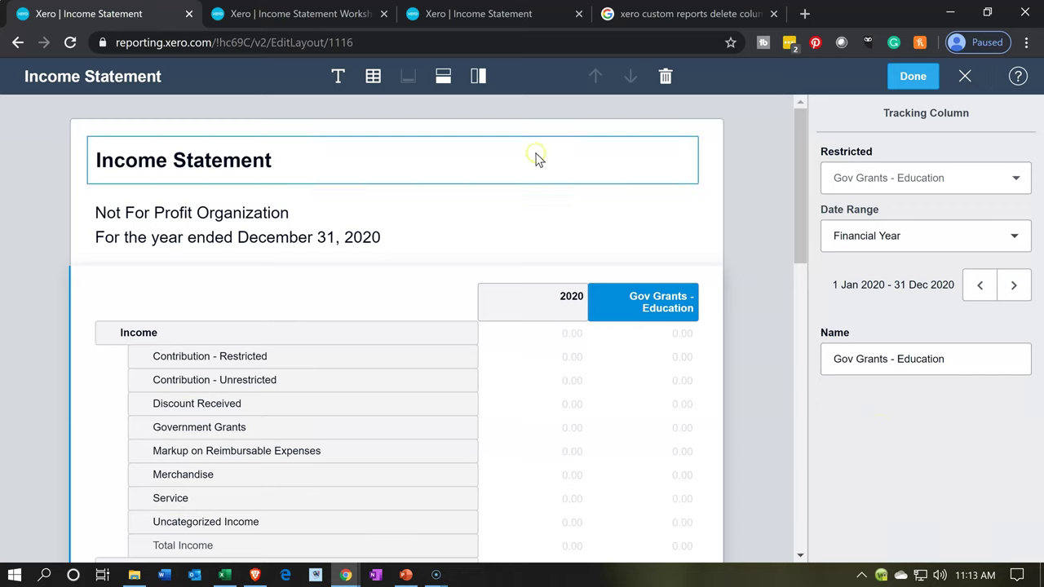
Step: Add a second Restricted tracking column filtered to Time, keeping the Financial Year date range
click(487, 85)
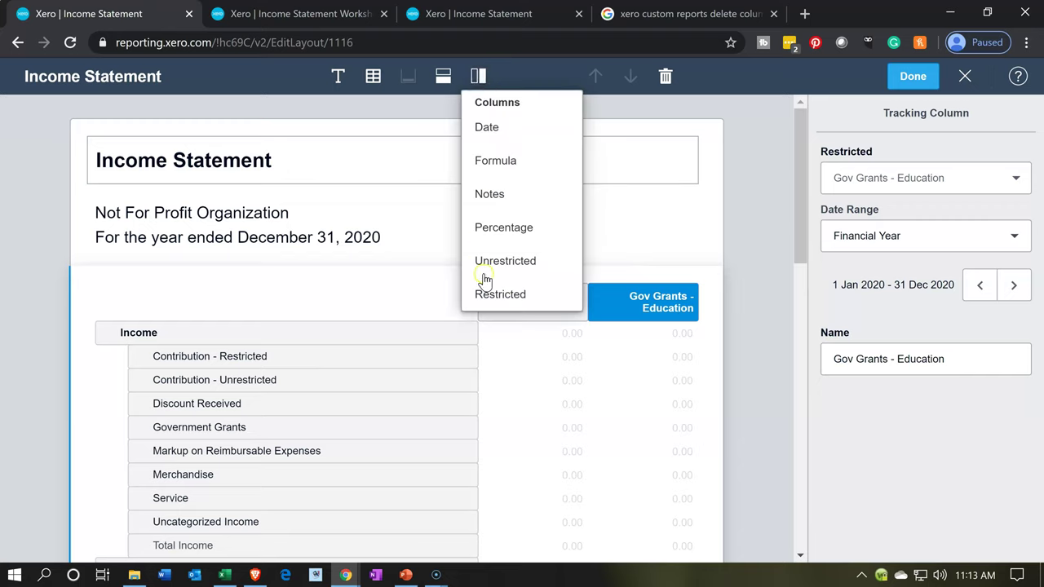
click(487, 295)
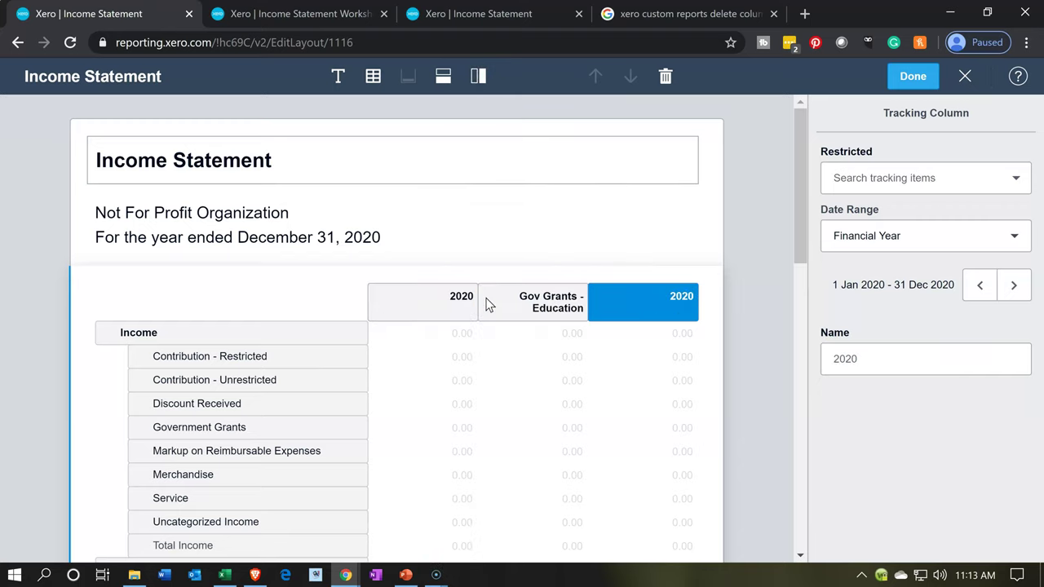
click(923, 244)
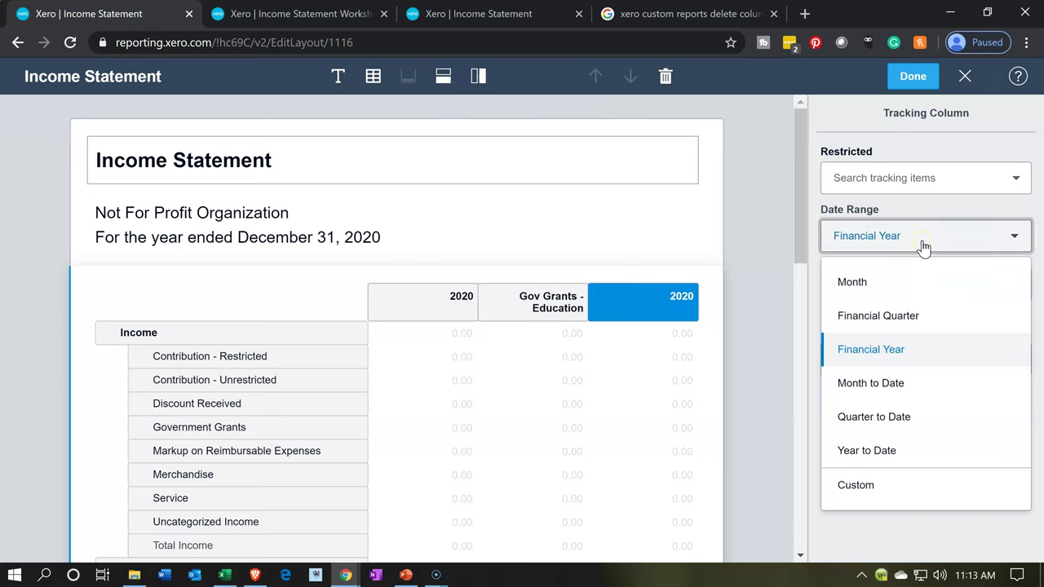
click(913, 171)
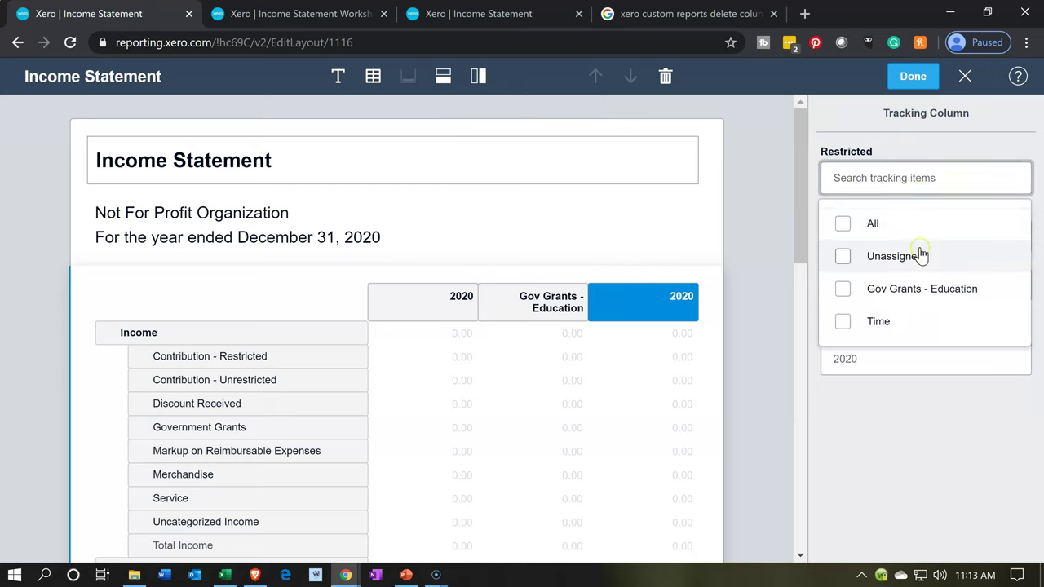
click(920, 322)
click(897, 446)
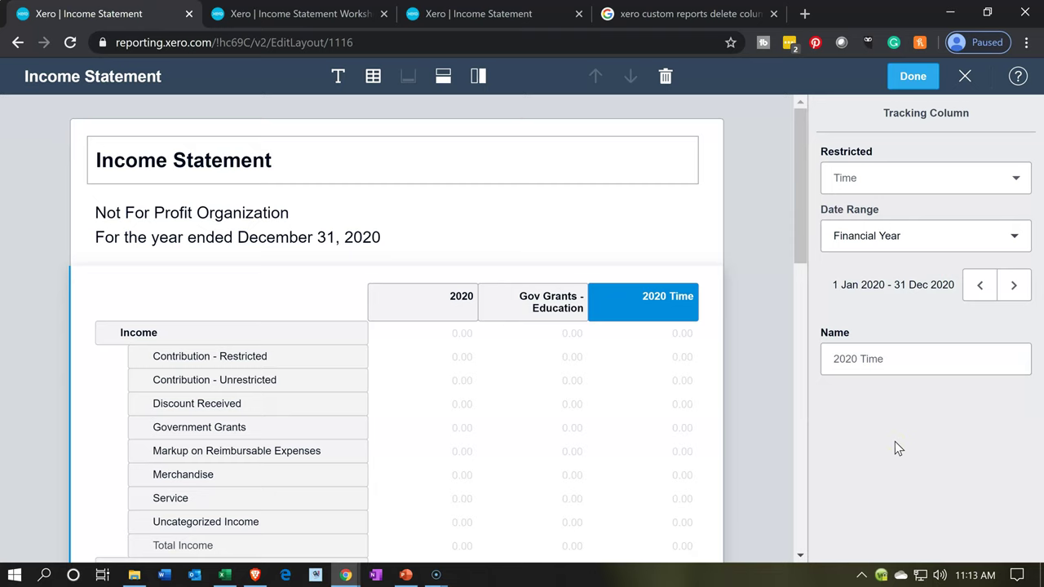
Step: Shorten the Time tracking column's heading to "Time" by removing the year
double_click(629, 293)
key(End)
key(Left)
key(Left)
key(Left)
key(Left)
key(BackSpace)
key(BackSpace)
key(BackSpace)
key(BackSpace)
key(BackSpace)
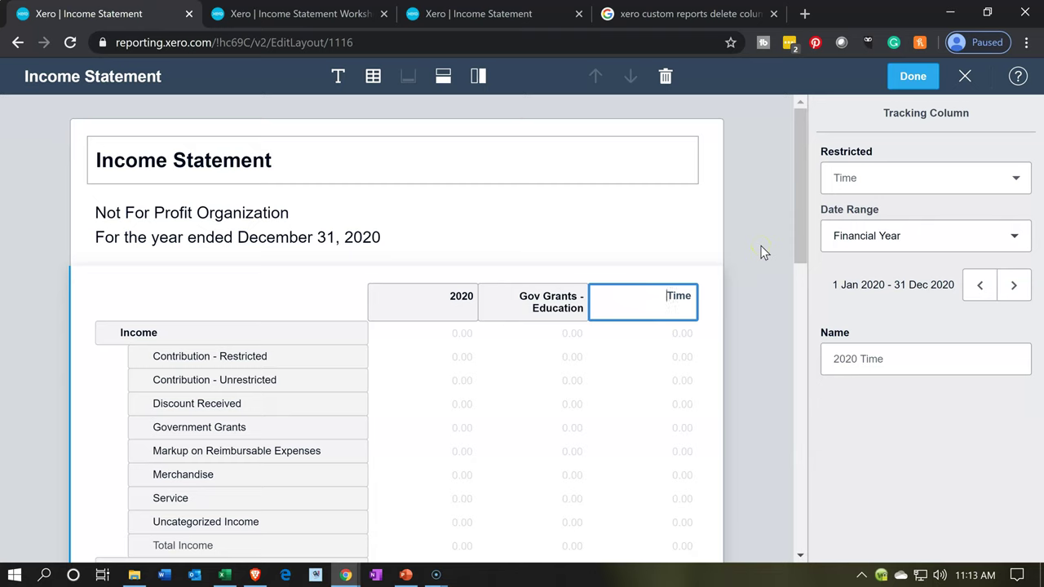
click(913, 459)
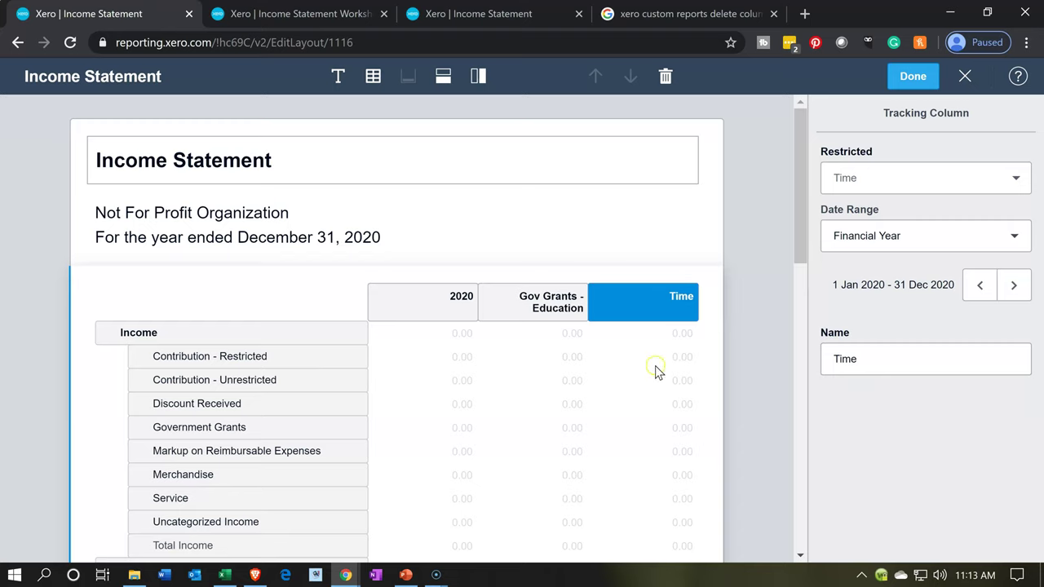
Step: Delete the original 2020 date column from the Income Statement layout
click(422, 296)
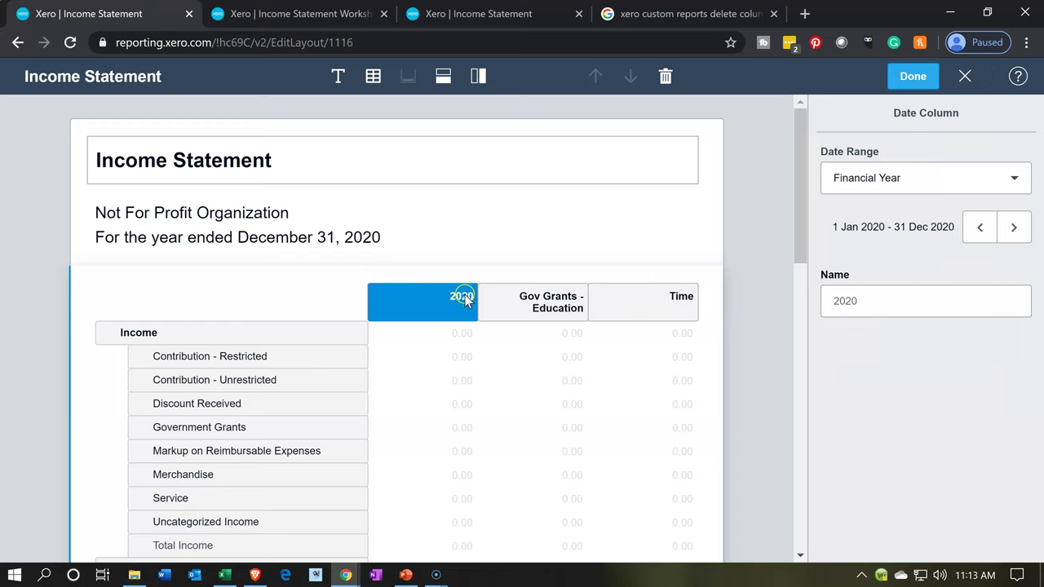
click(433, 320)
click(433, 320)
click(666, 83)
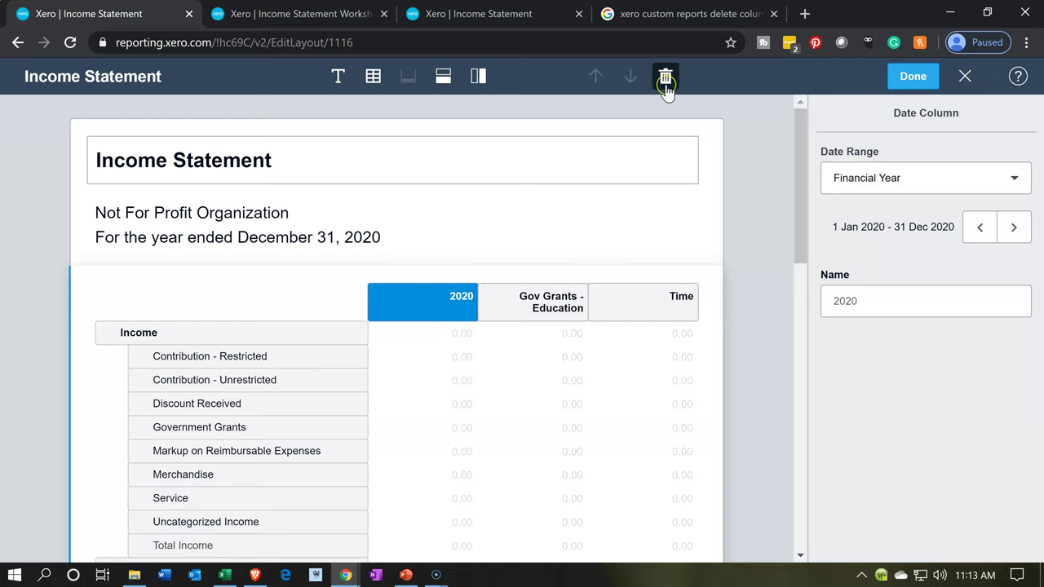
click(665, 80)
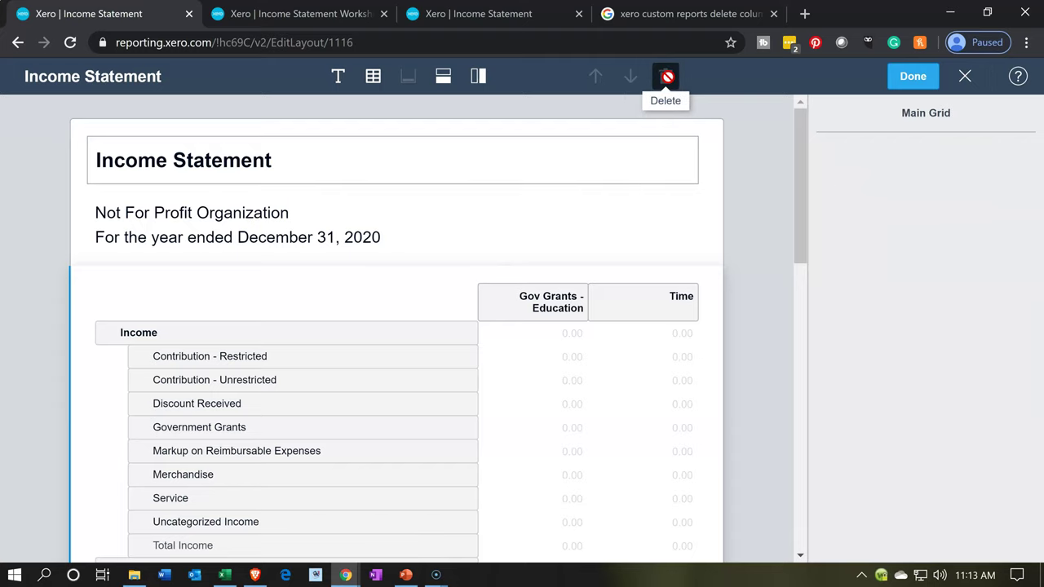
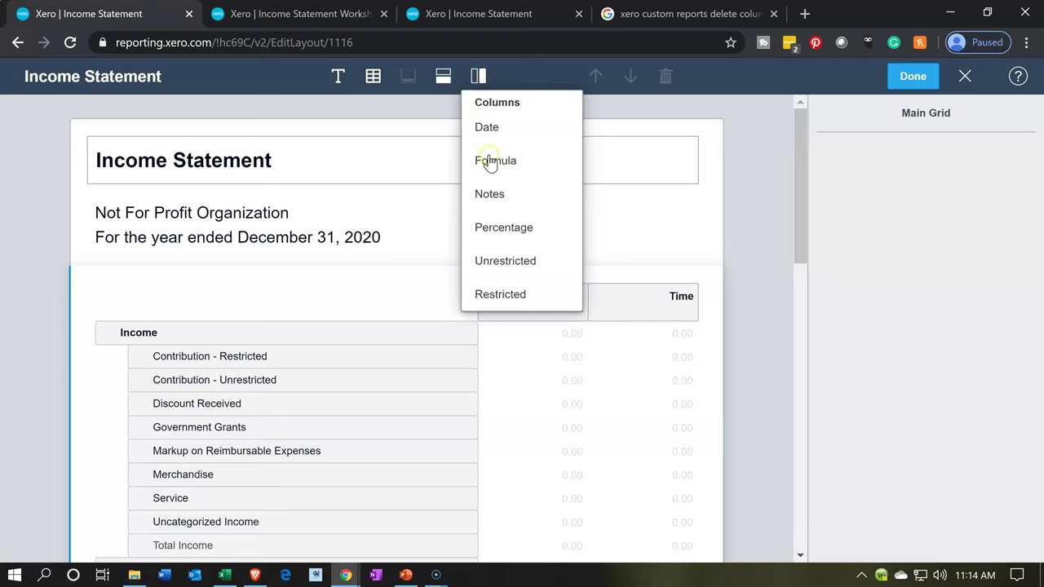
Step: Add a third Restricted tracking column that combines the Gov Grants - Education and Time tracking items
click(498, 302)
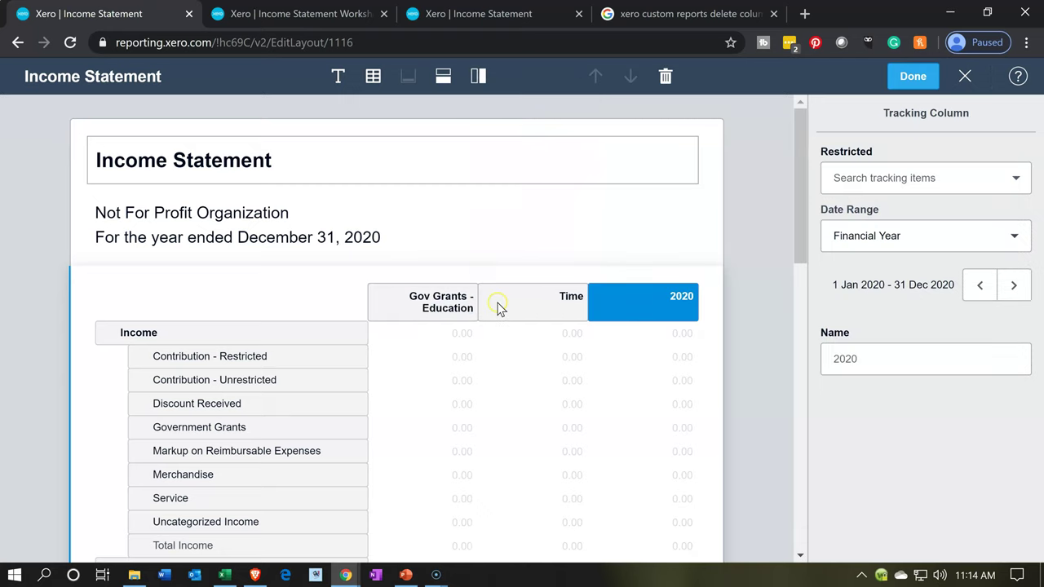
click(898, 186)
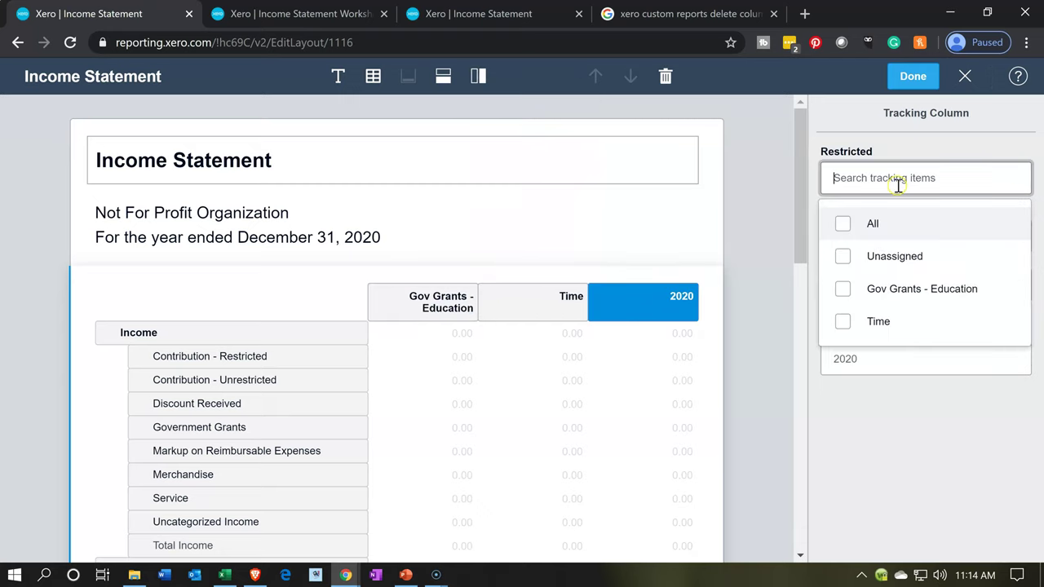
click(886, 287)
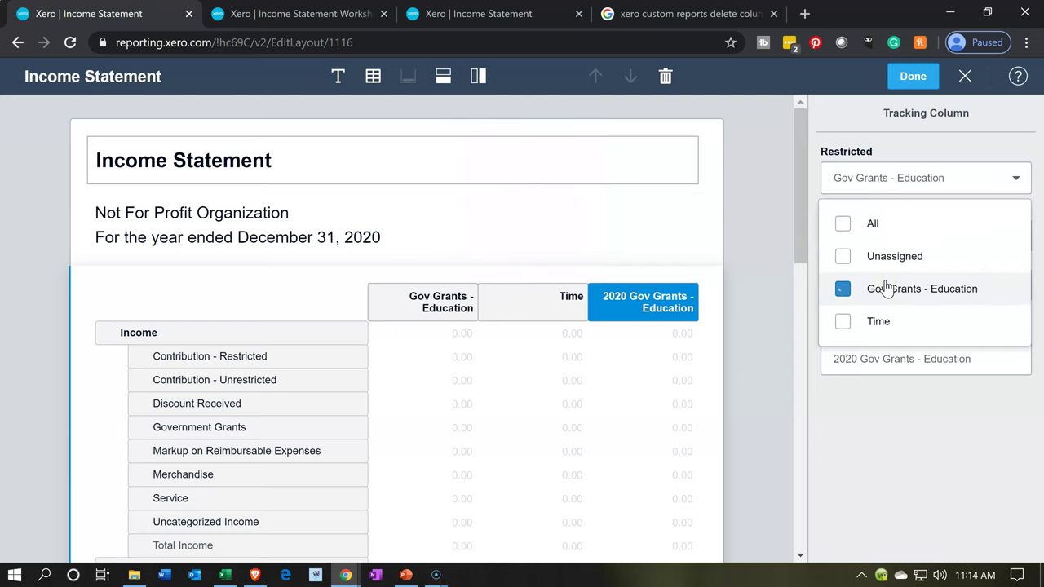
click(882, 325)
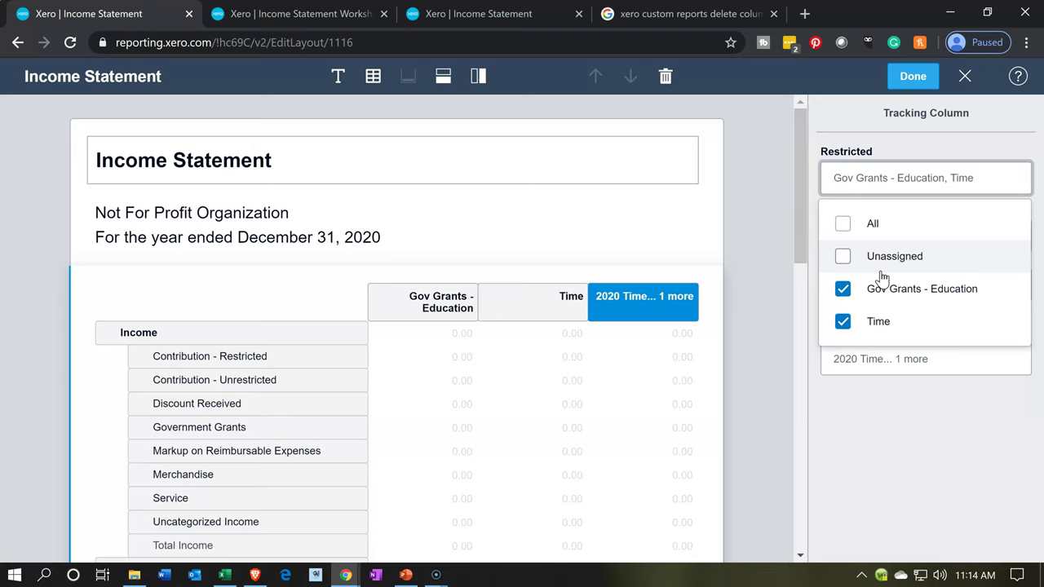
click(878, 269)
click(879, 299)
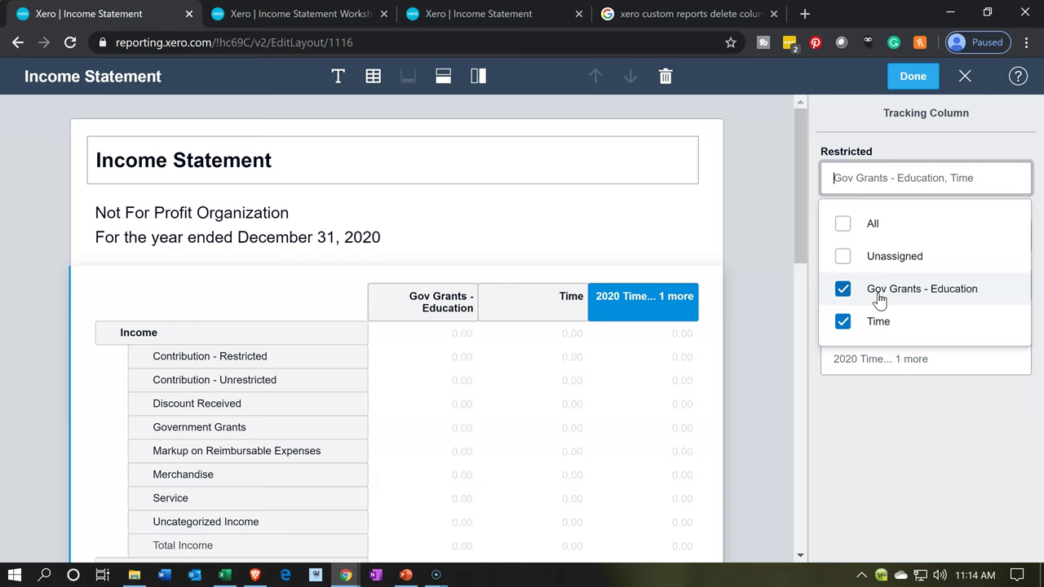
click(893, 417)
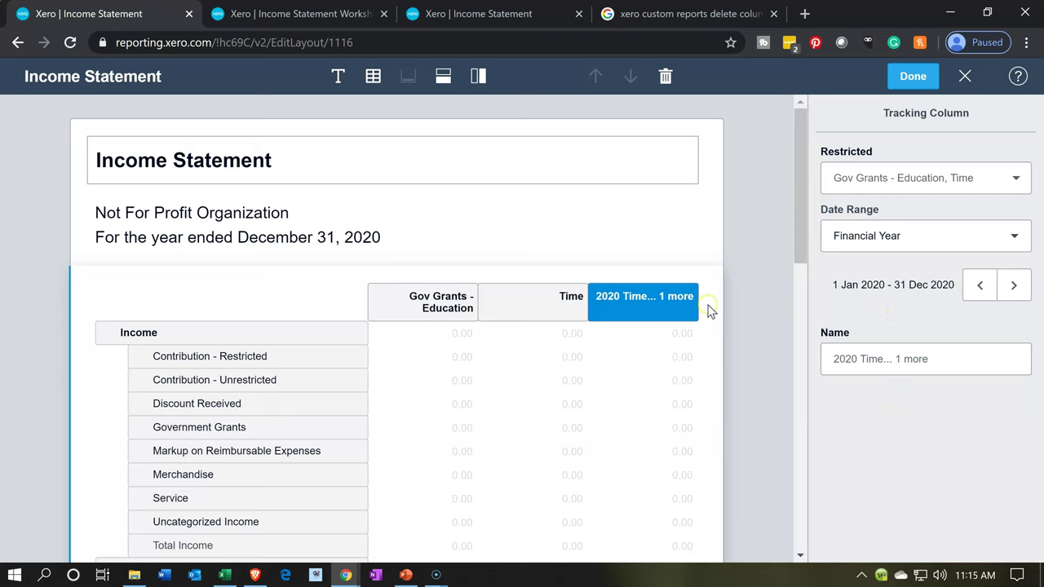
Step: Rename the combined Gov Grants - Education and Time column heading as "Total"
double_click(625, 299)
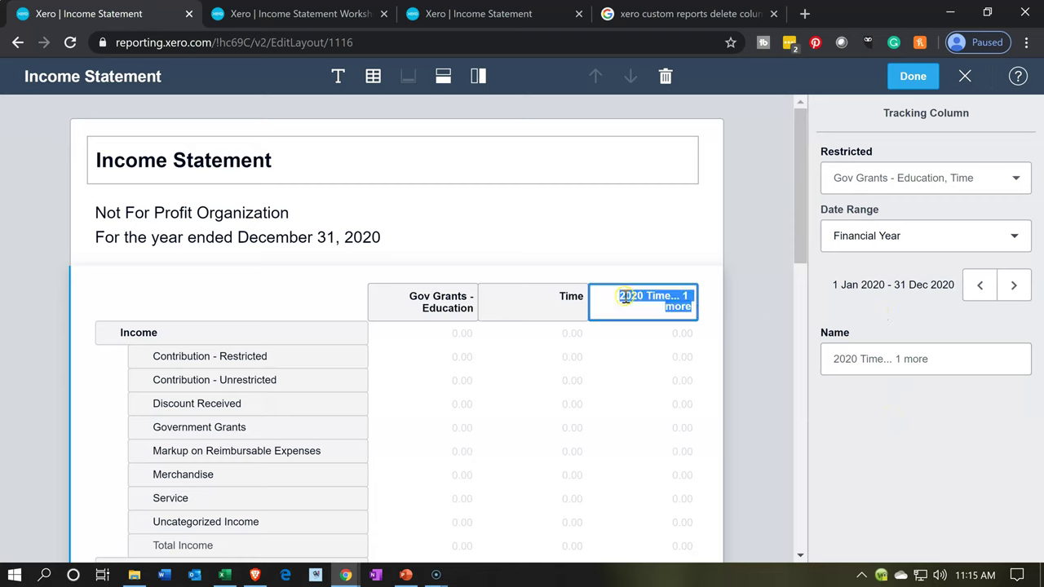
click(624, 379)
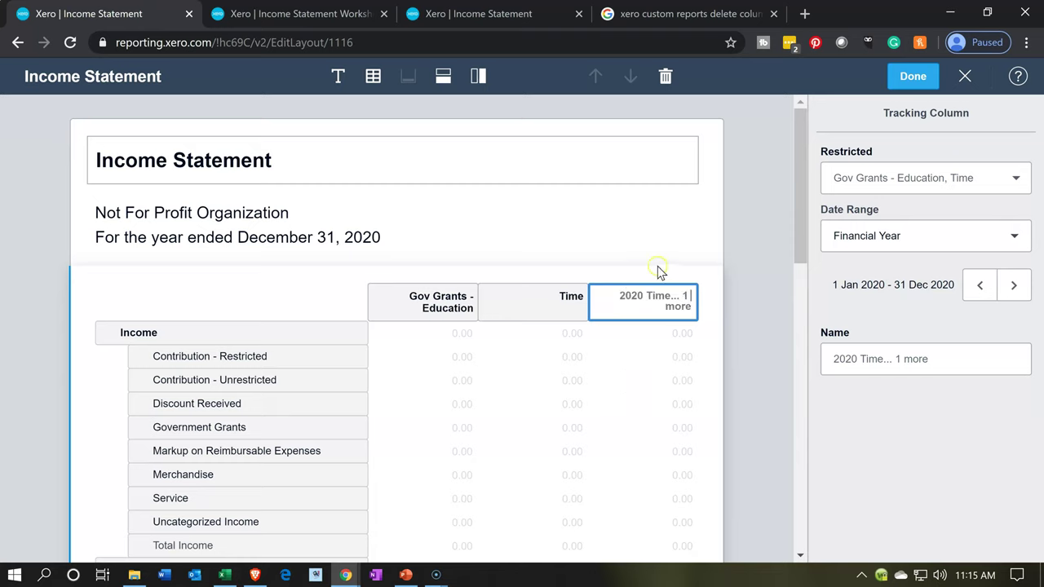
click(625, 299)
triple_click(642, 295)
text(Total)
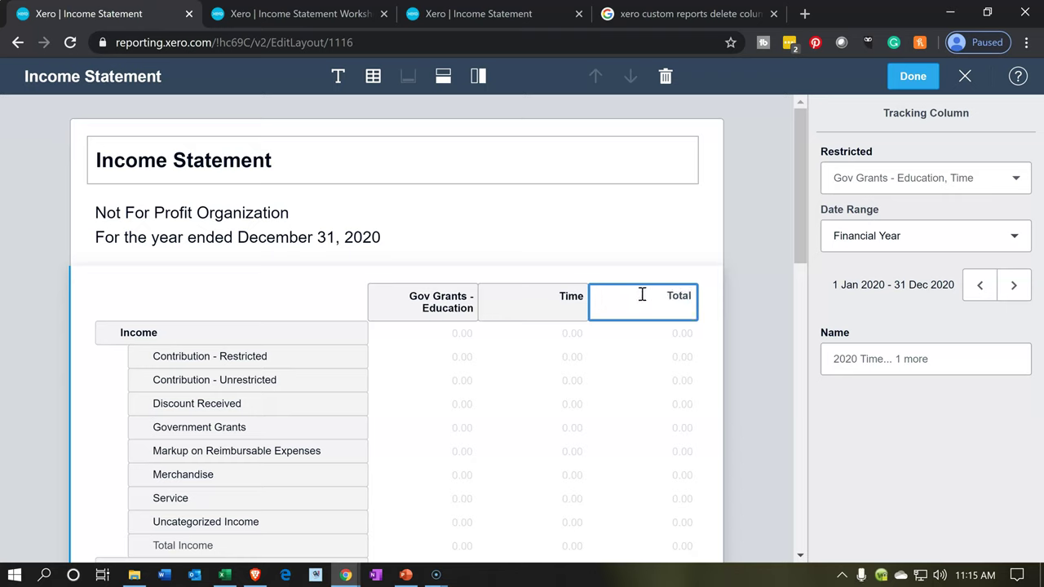
Step: Apply the layout edits to the Income Statement and bring up the finished report with its three restricted columns
click(759, 224)
click(850, 279)
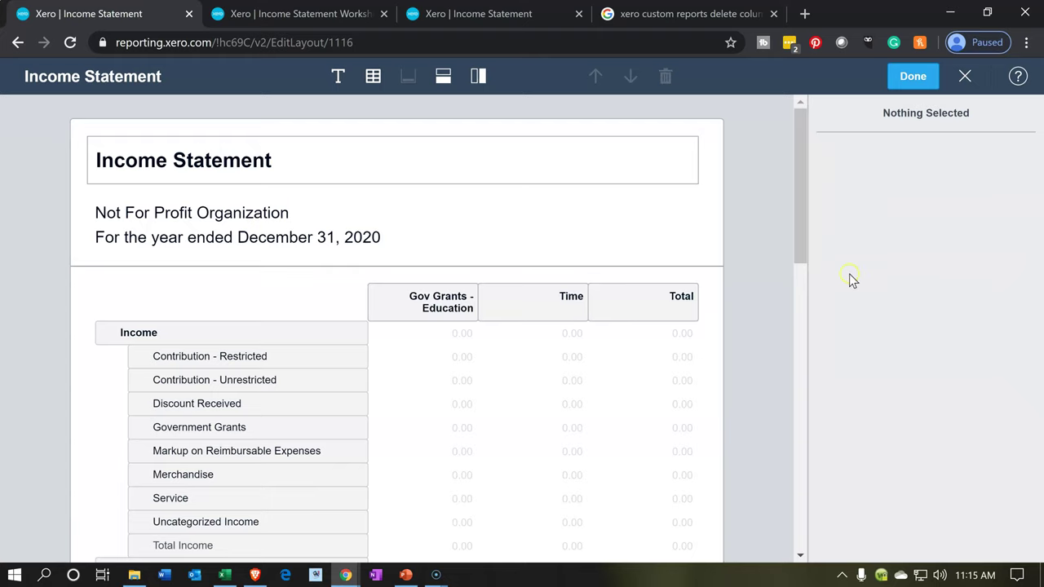
click(913, 79)
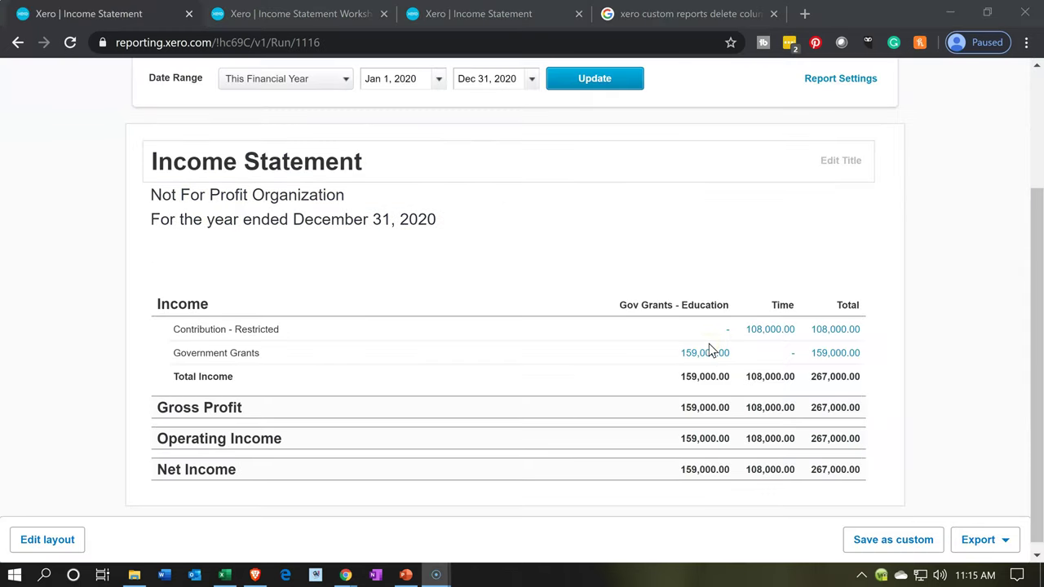
scroll(709, 350, down, 1)
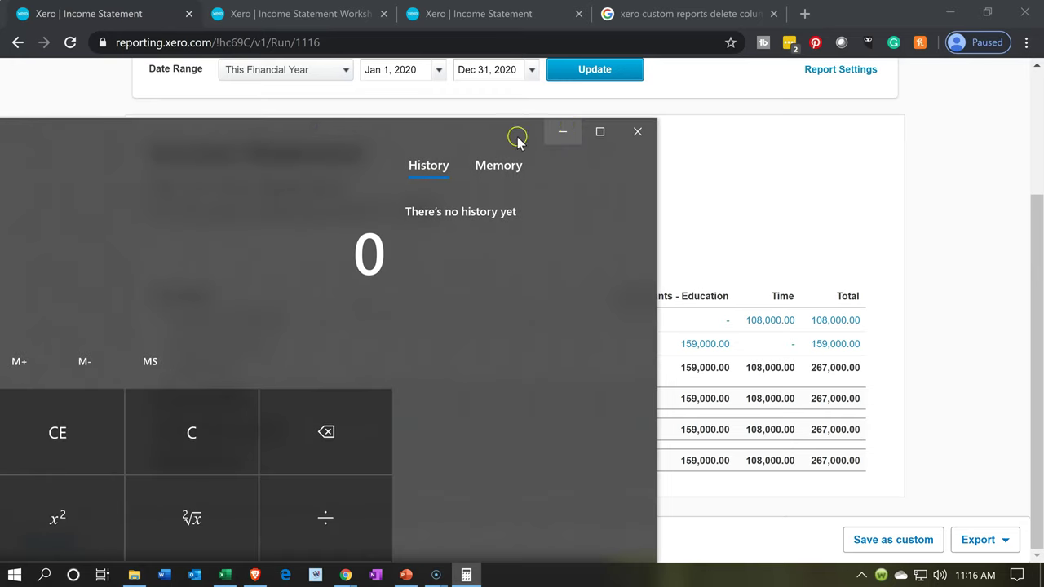
Step: Add 159,000 and 108,000 in a compact, always-on-top Calculator to check the Total column, and close it
drag(465, 133, 640, 74)
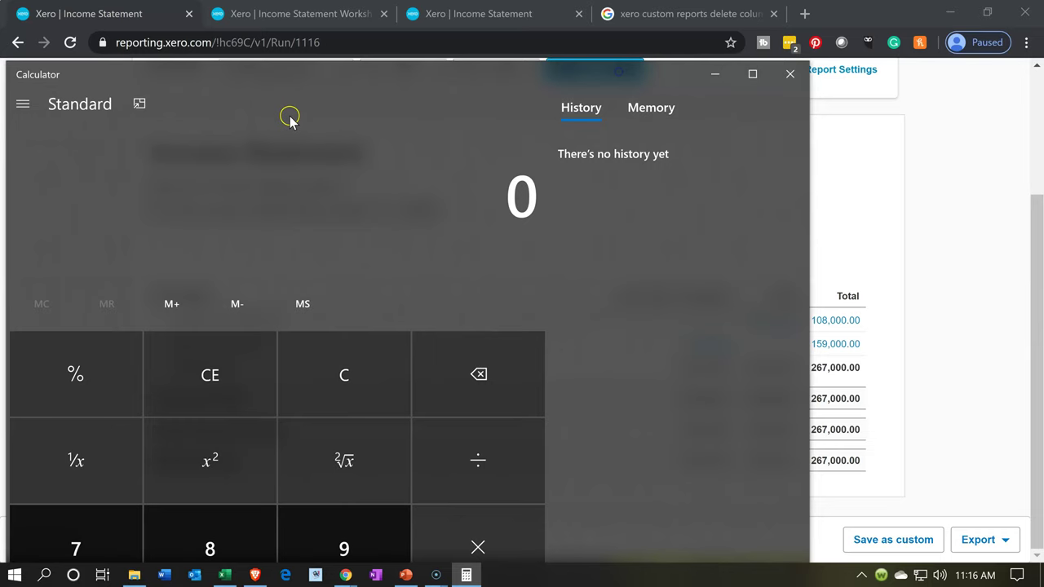
click(141, 104)
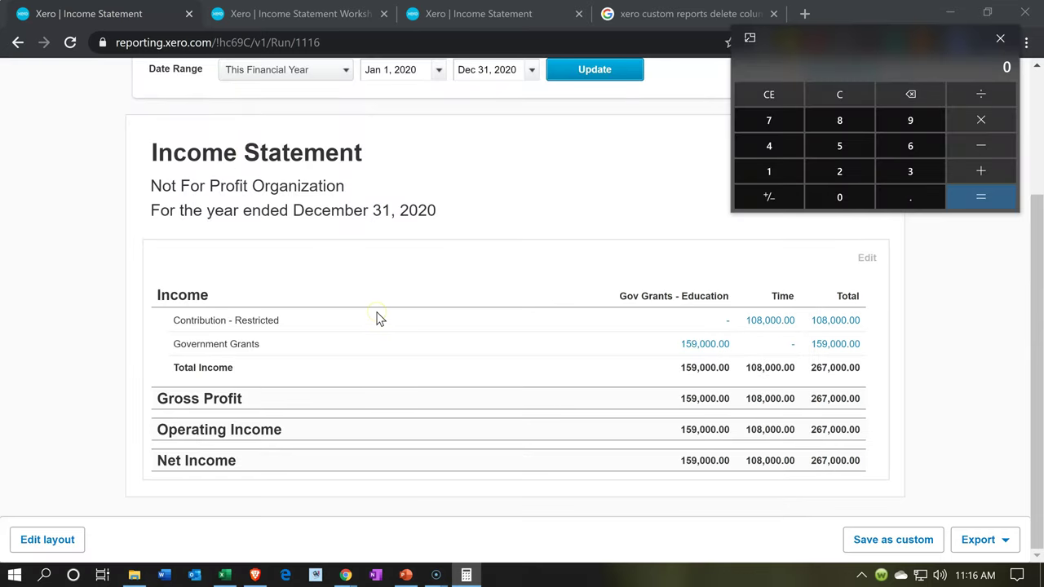
text(15)
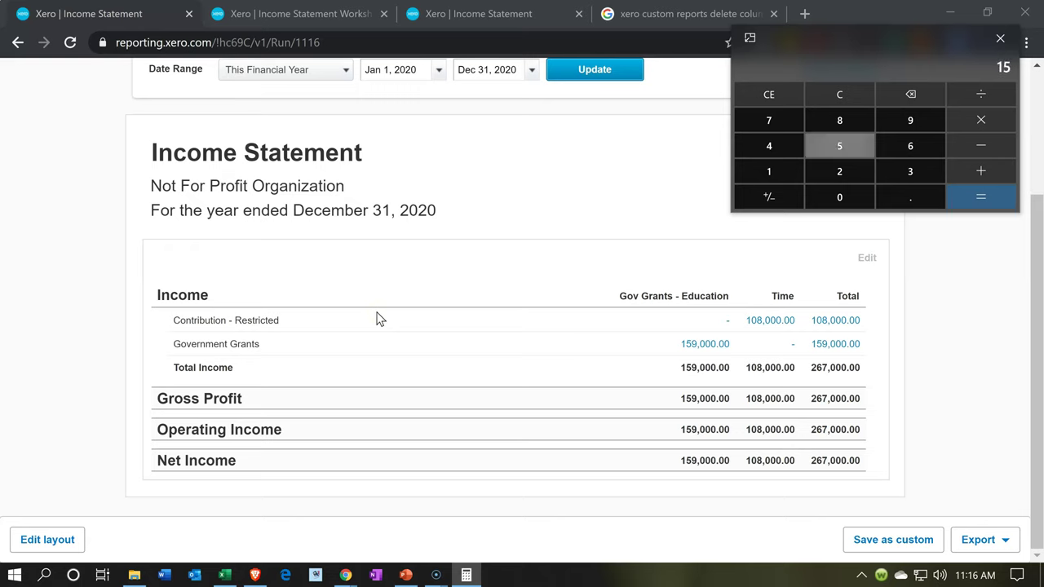
text(9000)
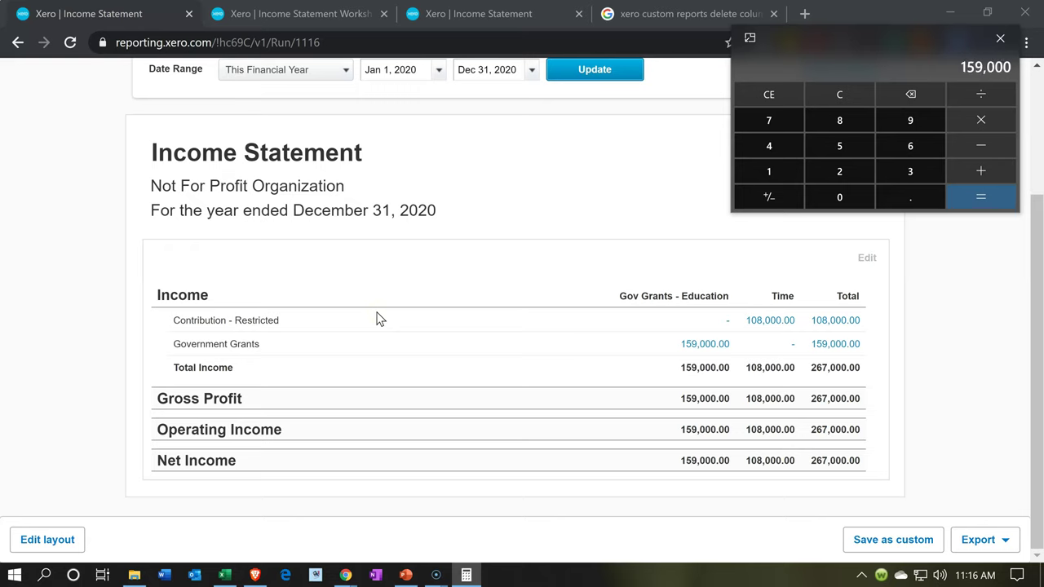
text(+108000=)
click(1001, 39)
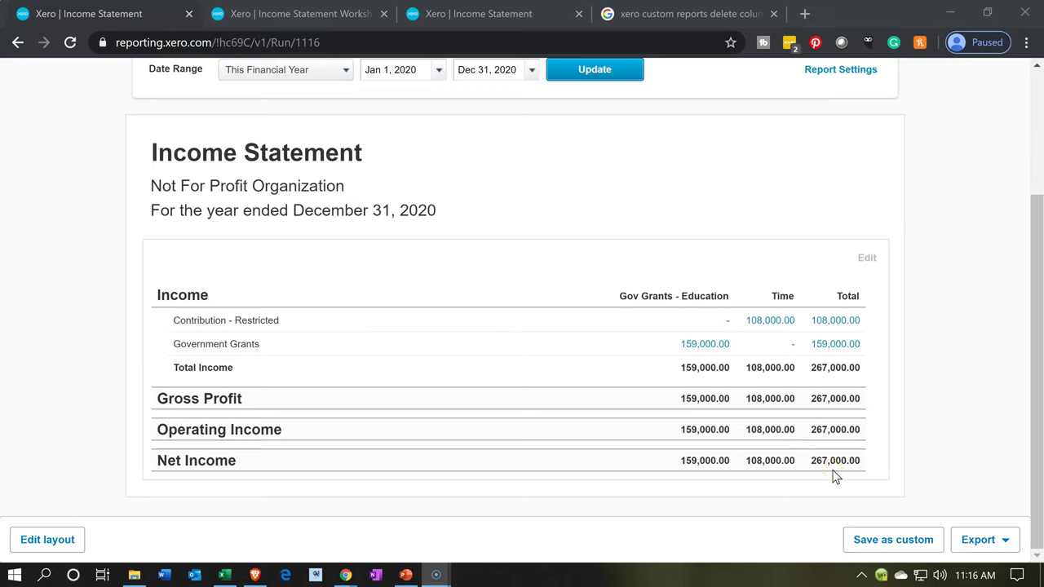
Step: Compare the Income Statement Worksheet's Restricted column with the Income Statement's restricted Total column
click(299, 15)
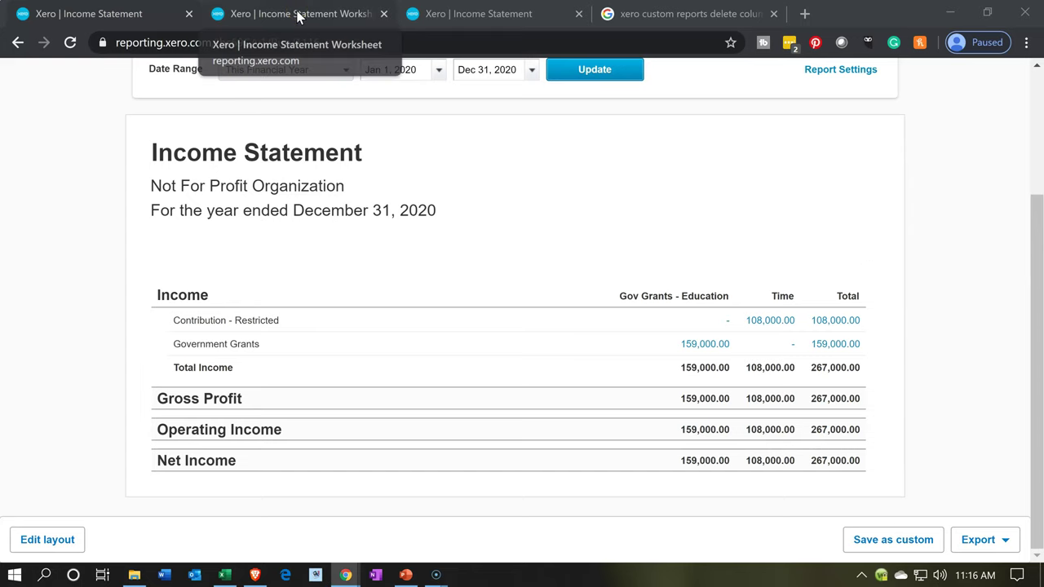
click(299, 15)
scroll(589, 395, down, 2)
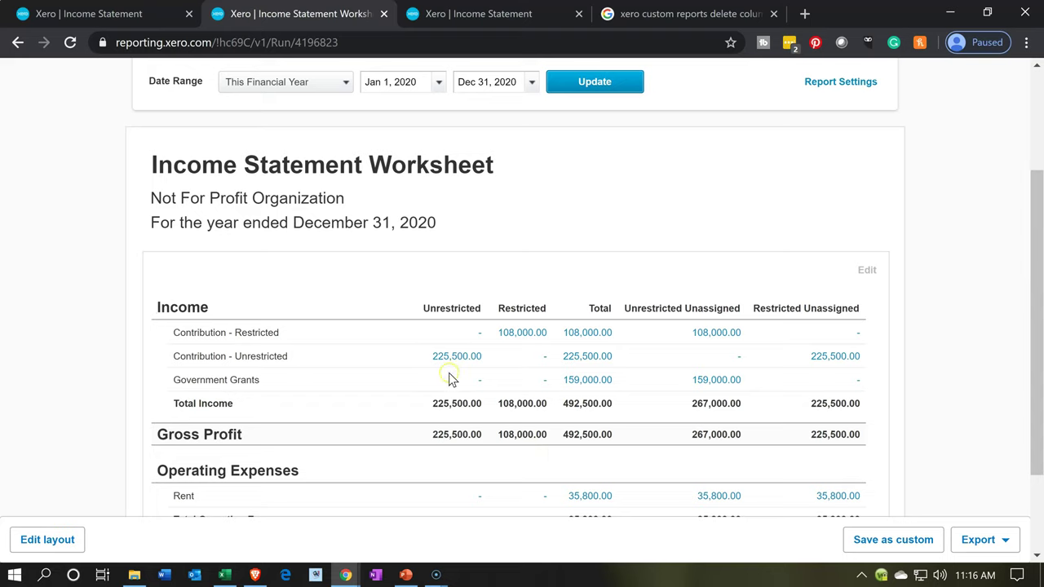
click(141, 14)
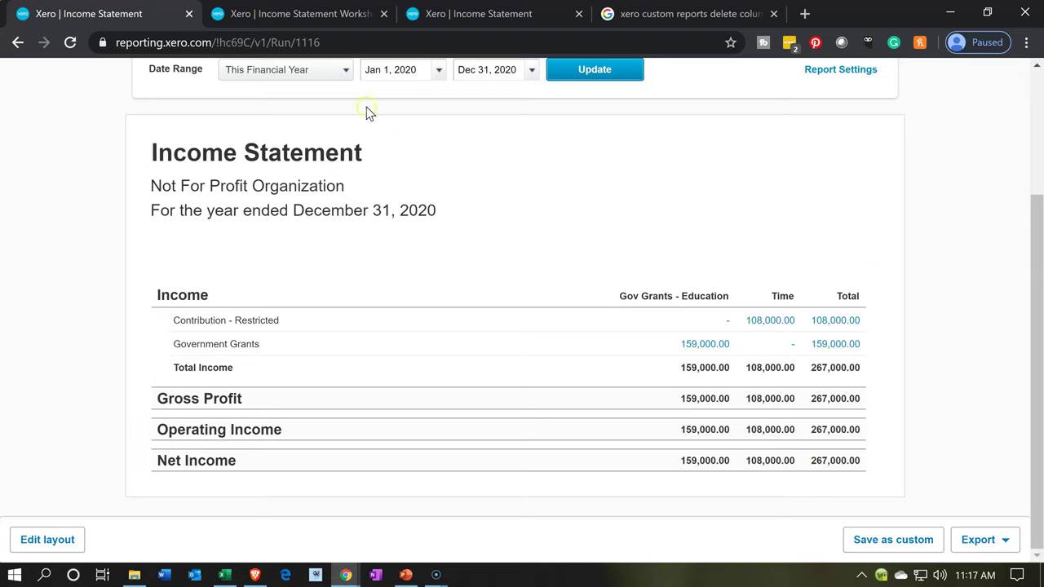
click(304, 16)
scroll(372, 295, down, 3)
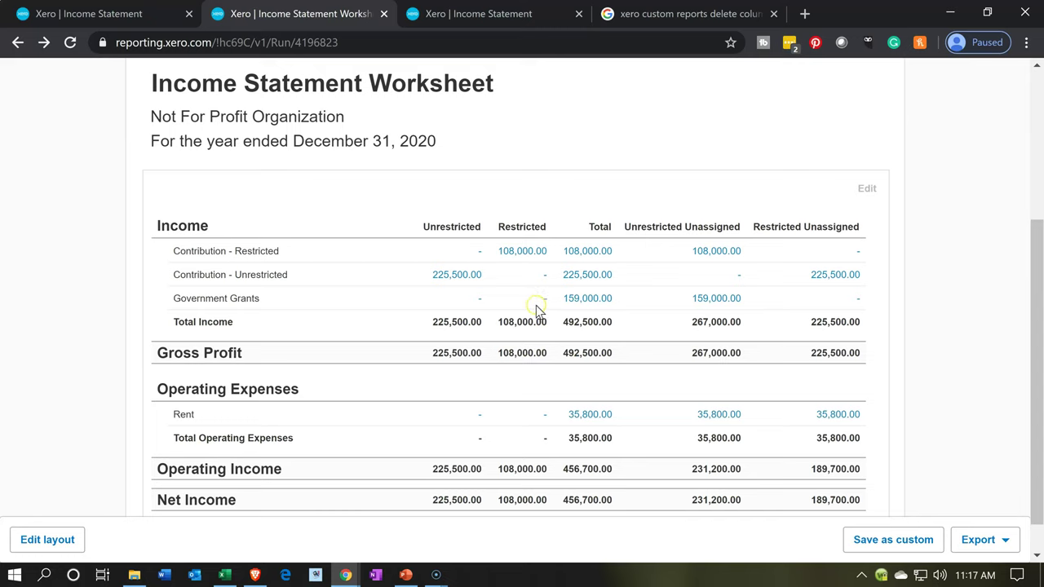
Step: Include Gov Grants - Education alongside Time in the Income Statement Worksheet's Restricted column and apply the layout change
click(56, 545)
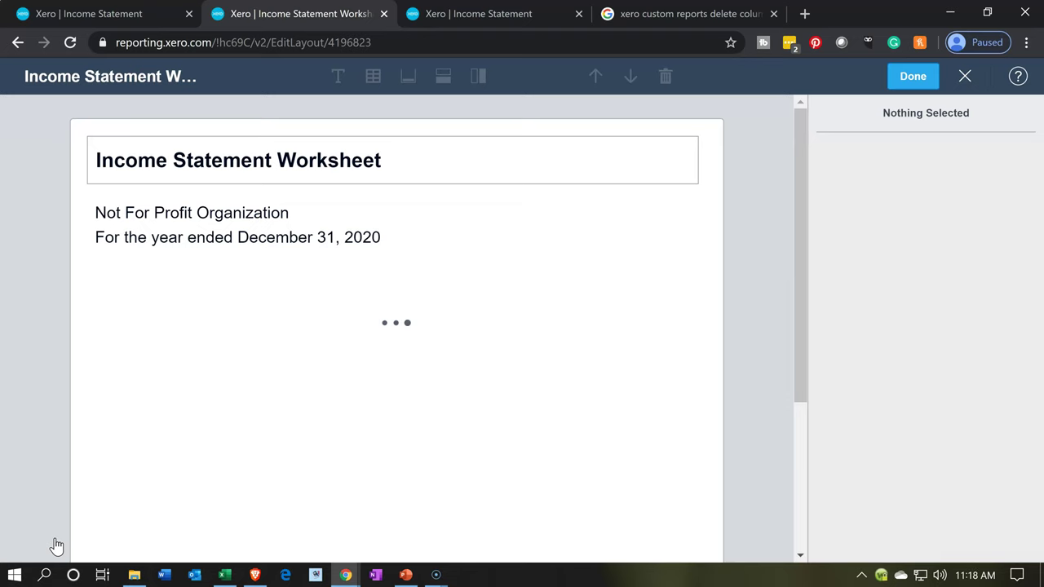
click(387, 303)
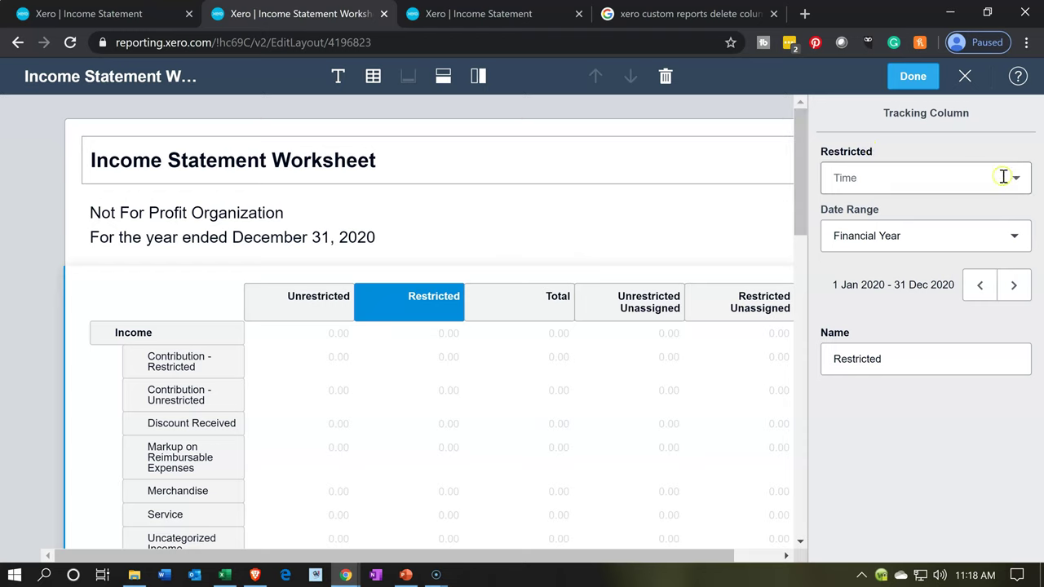
click(1012, 177)
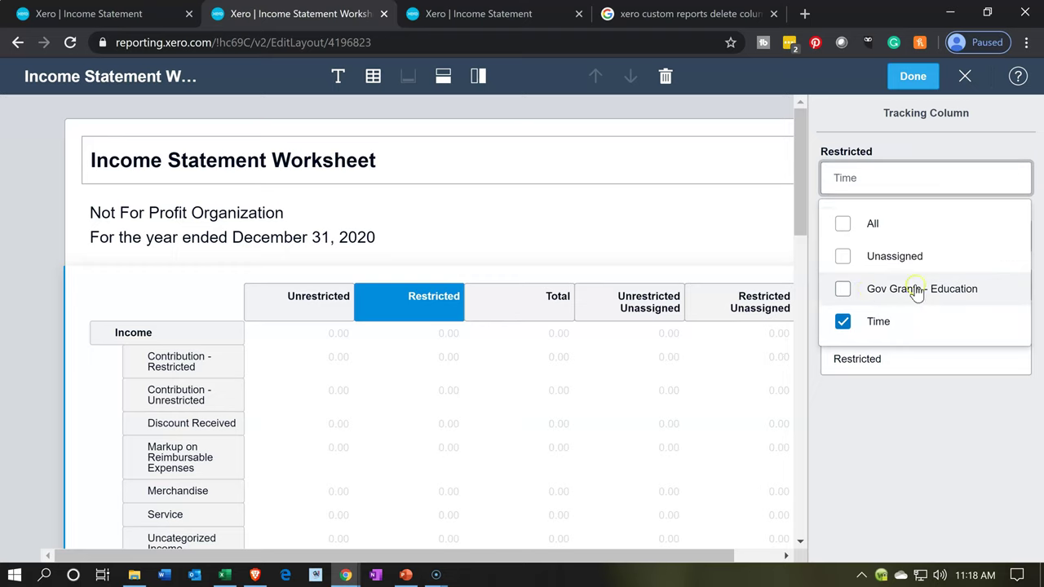
click(845, 290)
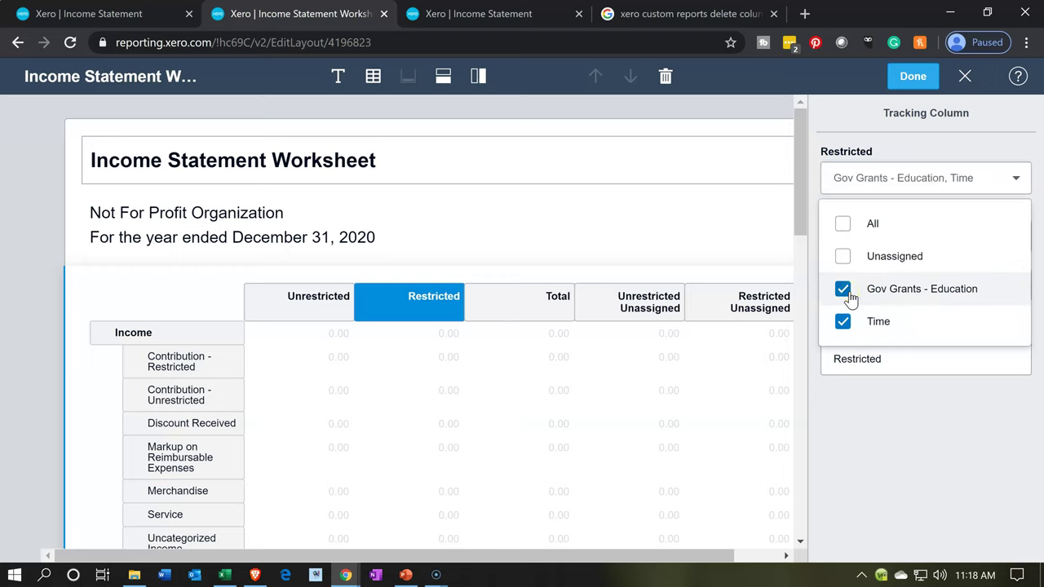
click(848, 302)
click(894, 438)
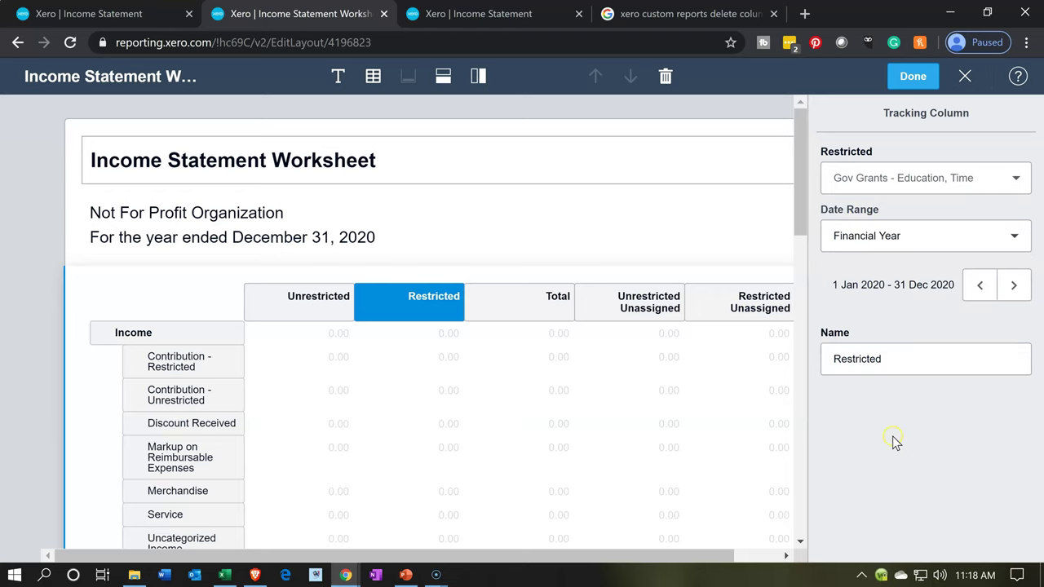
click(433, 318)
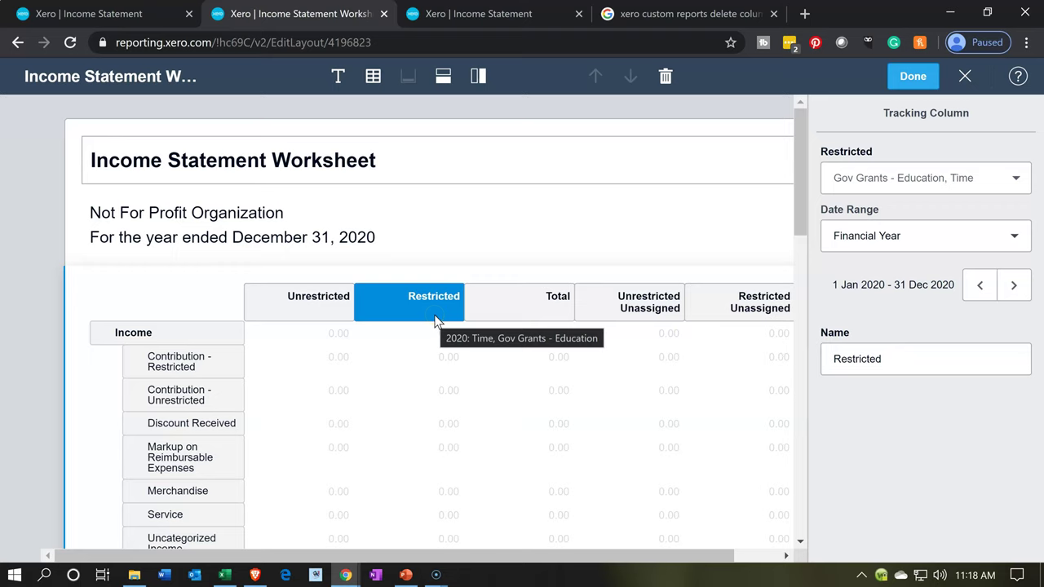
click(936, 76)
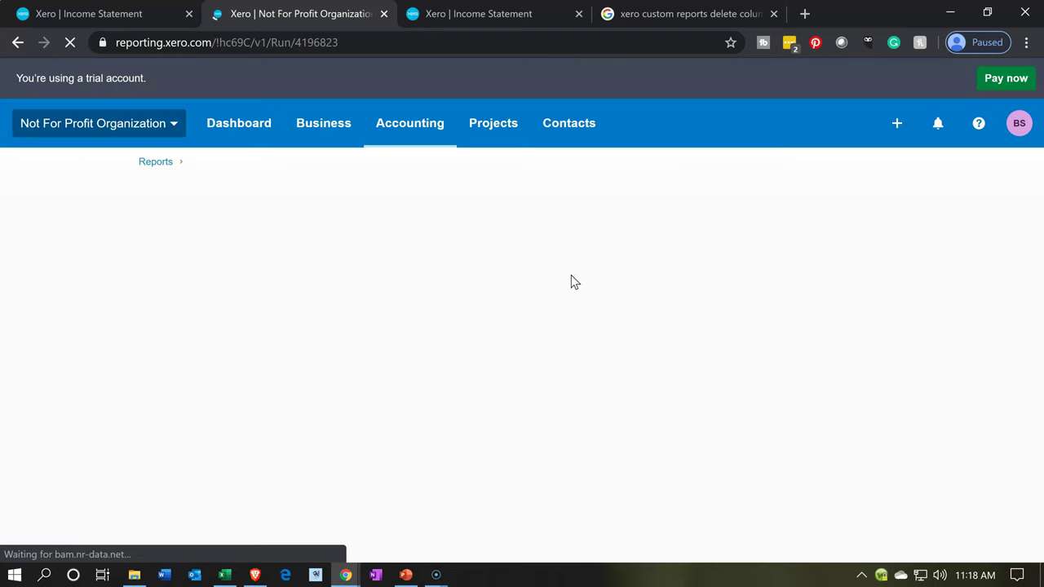
scroll(571, 279, down, 2)
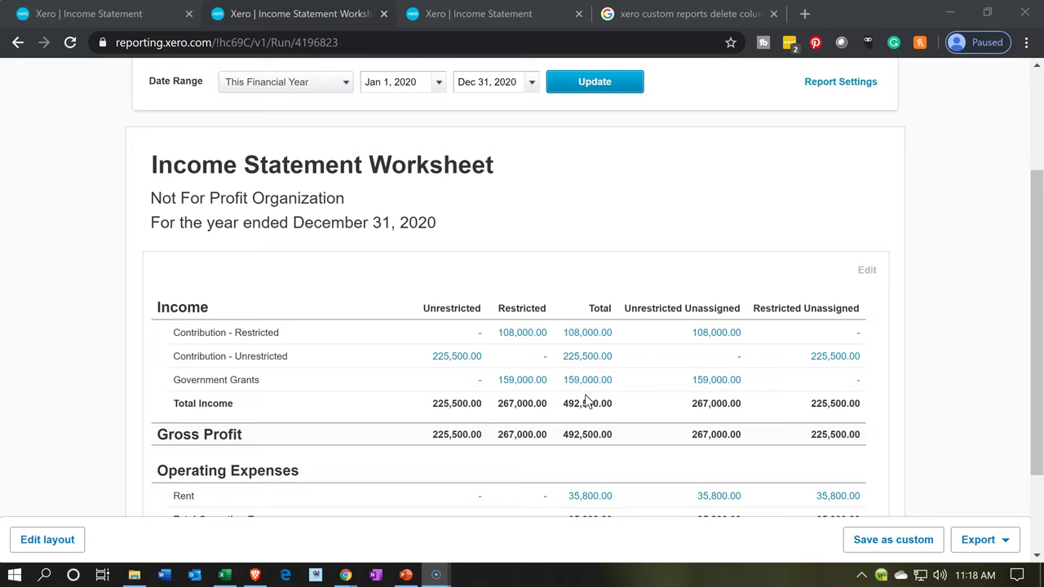
click(527, 421)
Step: Check the worksheet against the Income Statement report and save it as a custom report named "Income Statement Worksheet"
click(95, 17)
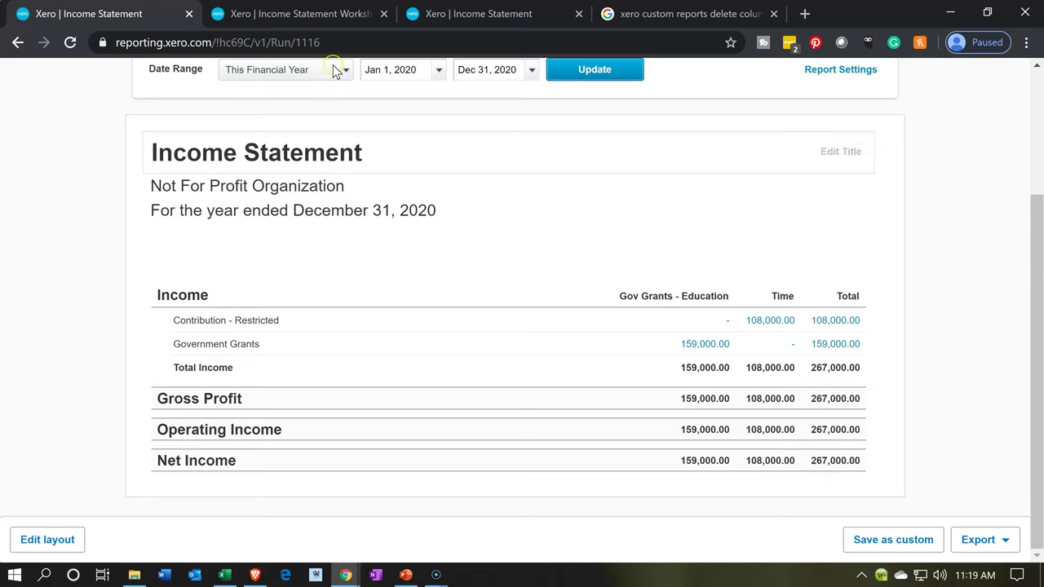
click(309, 13)
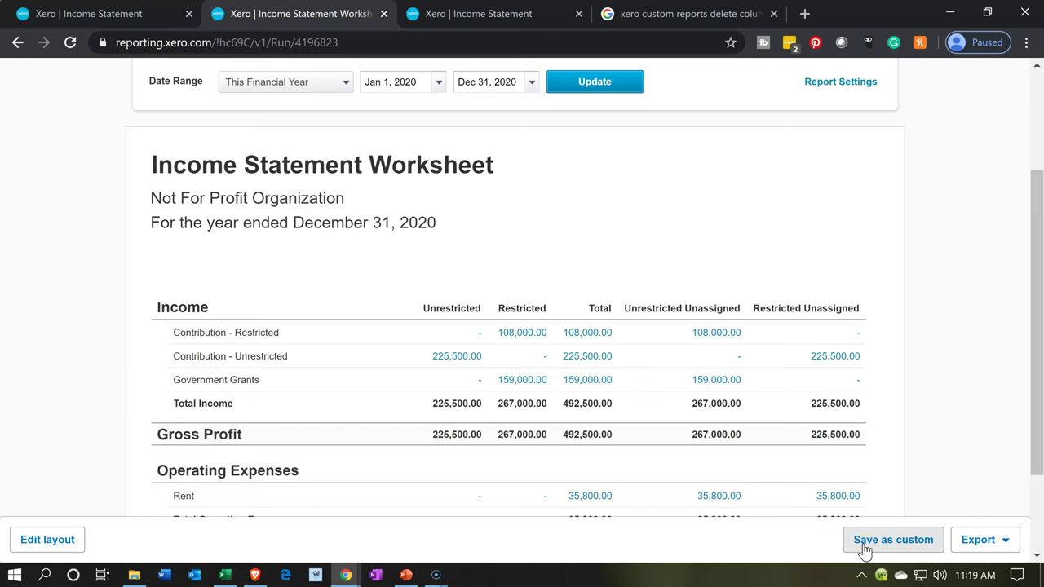
click(892, 540)
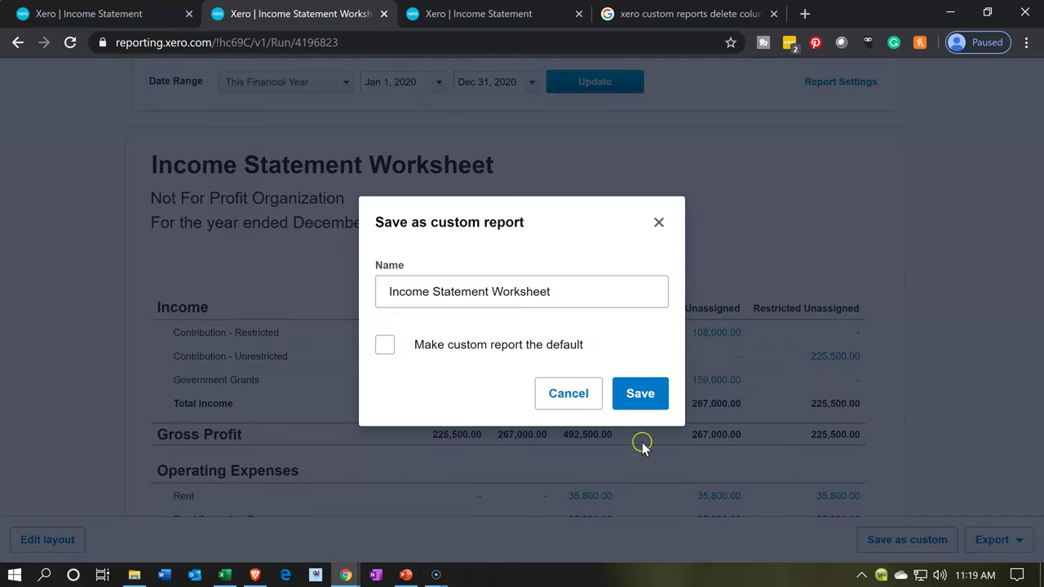
click(565, 291)
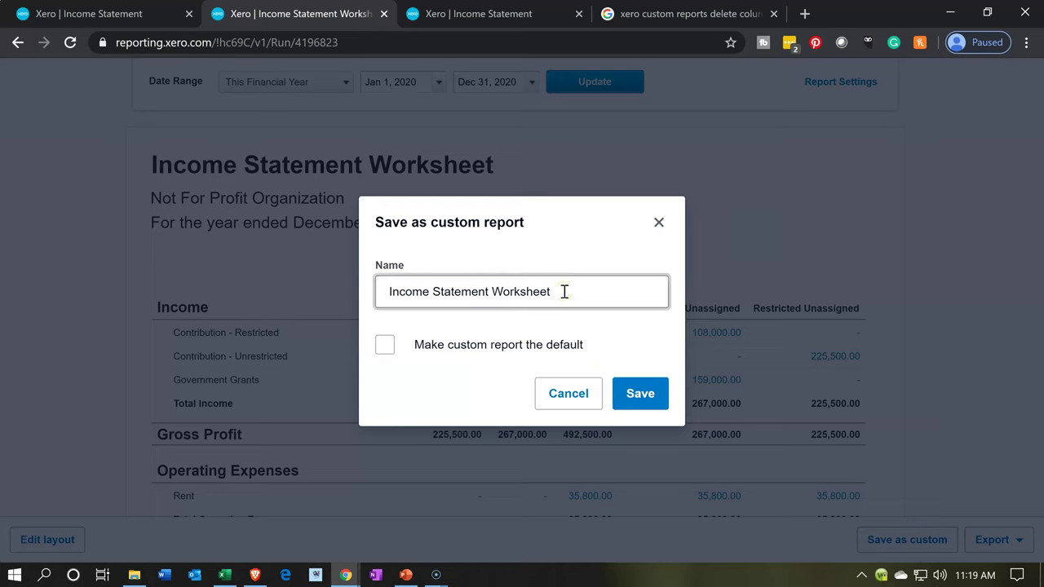
click(638, 394)
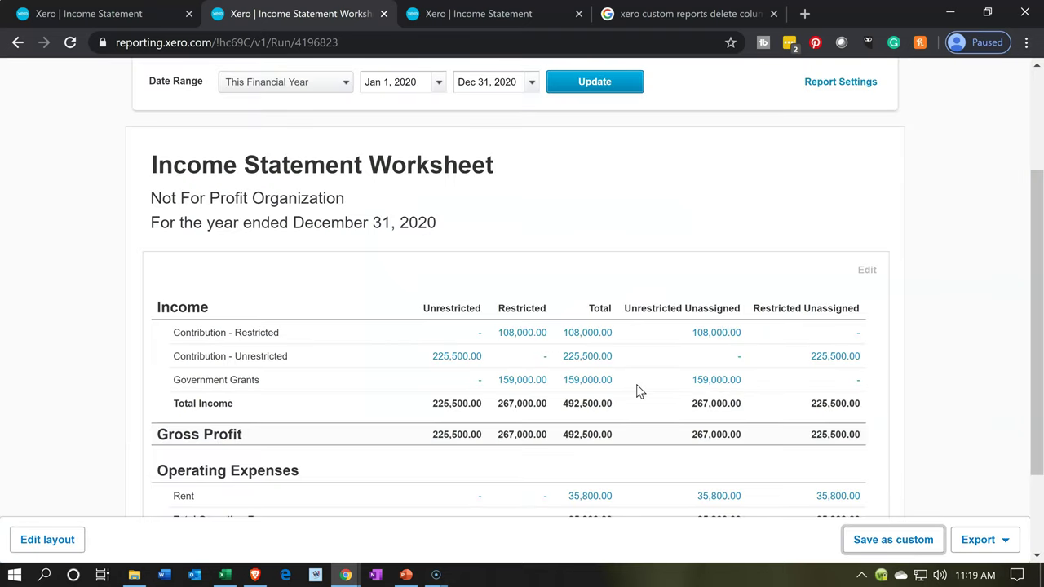
click(688, 419)
Step: Change the title of the three-column Income Statement report to "Restricted Items"
click(116, 14)
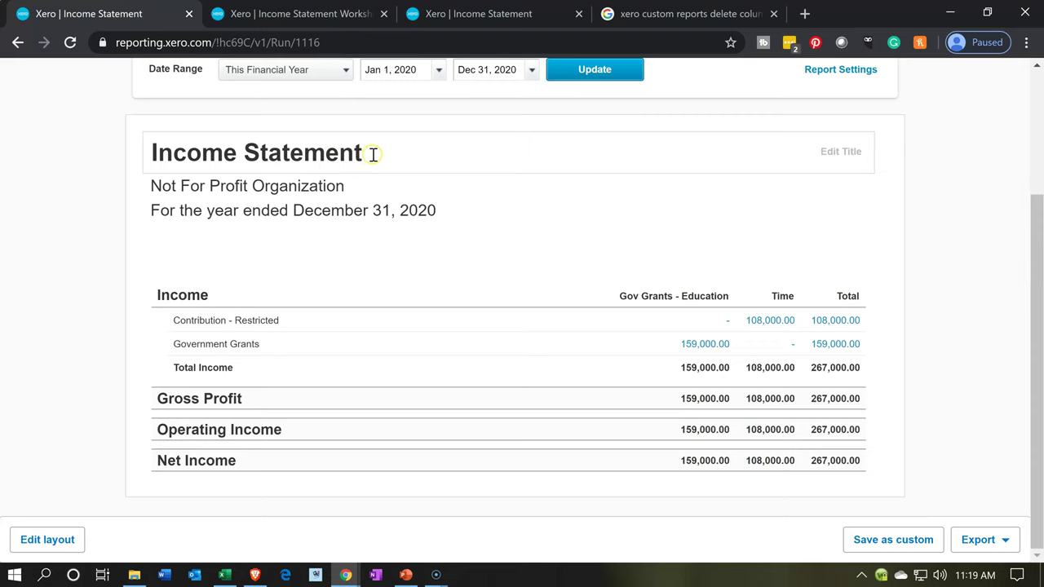
drag(372, 155, 69, 131)
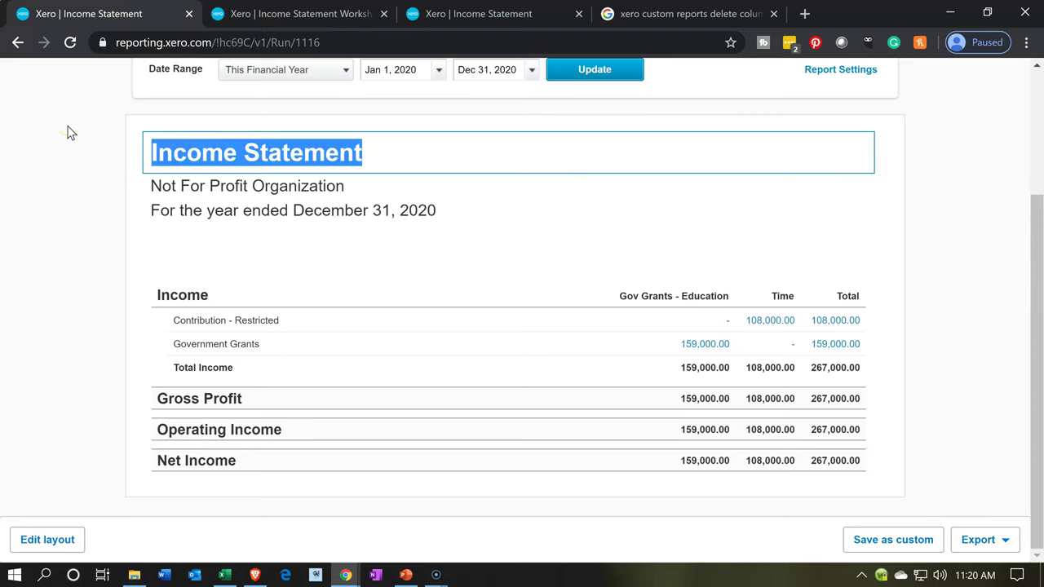
text(Restricted Items)
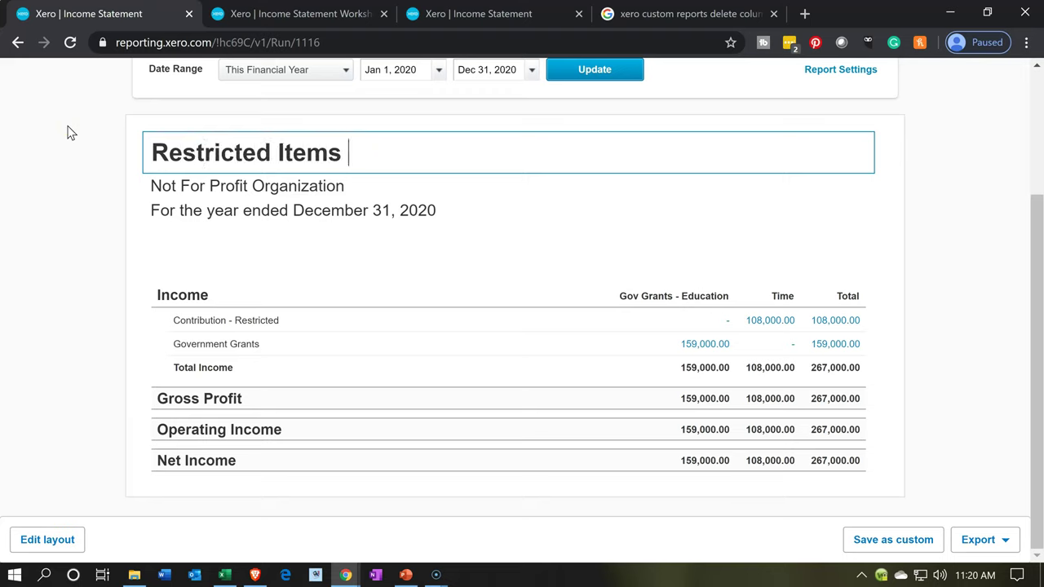
click(69, 133)
mouse_move(173, 291)
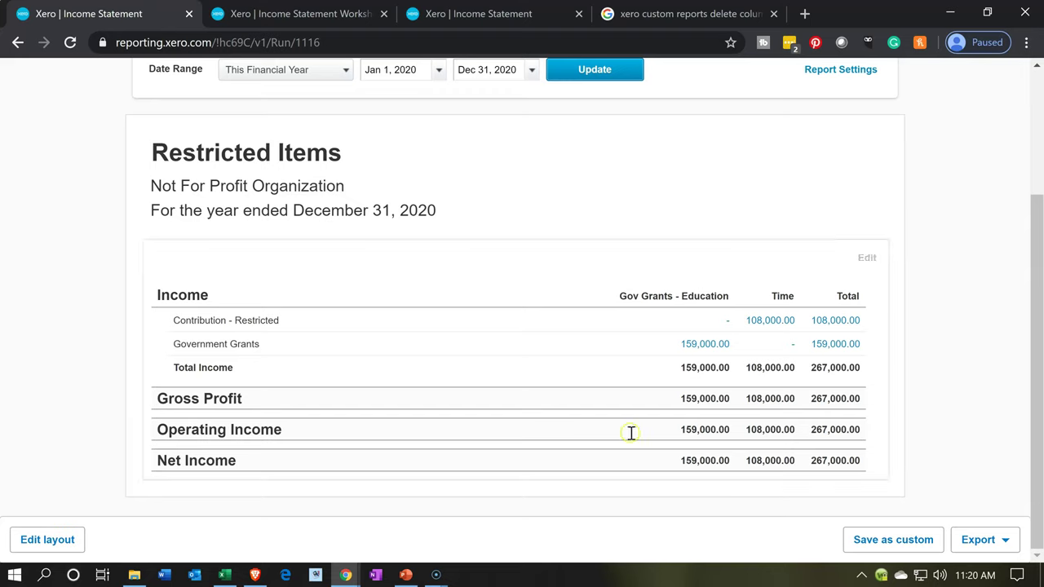
click(397, 246)
Step: Save the retitled report as a custom report named "Restricted Items"
click(904, 540)
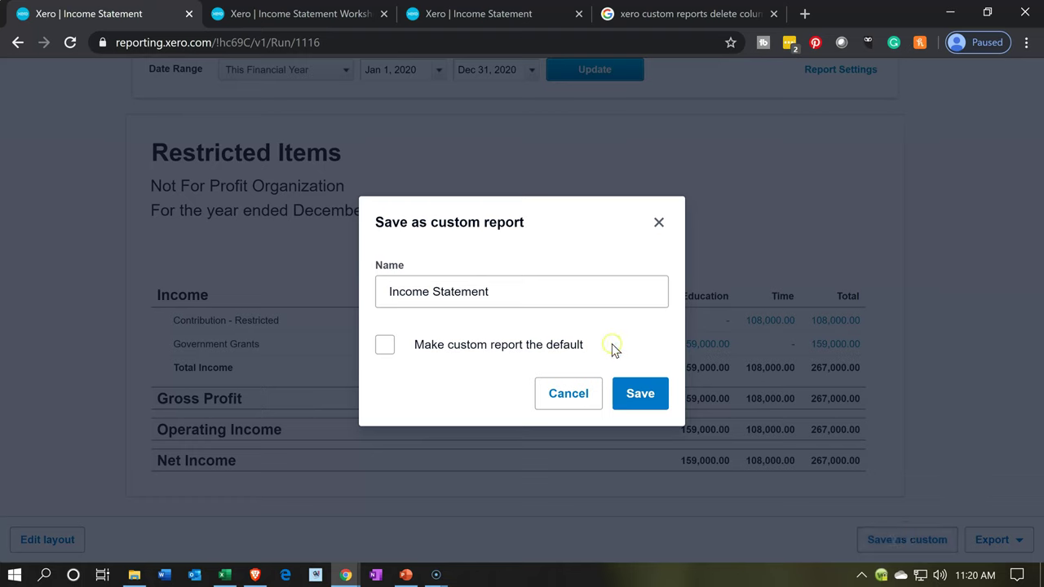
drag(522, 291, 156, 278)
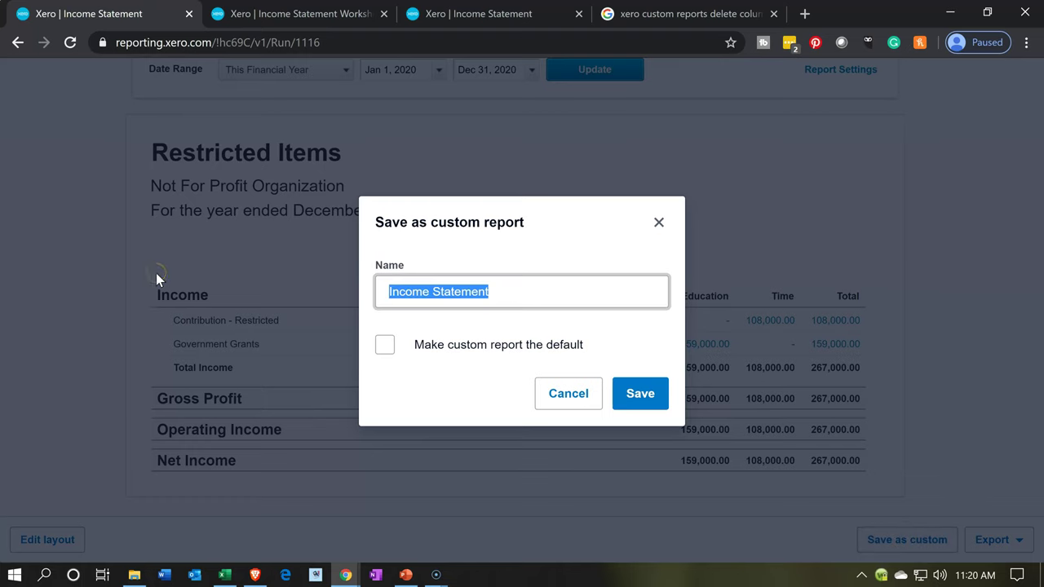
text(Restricte)
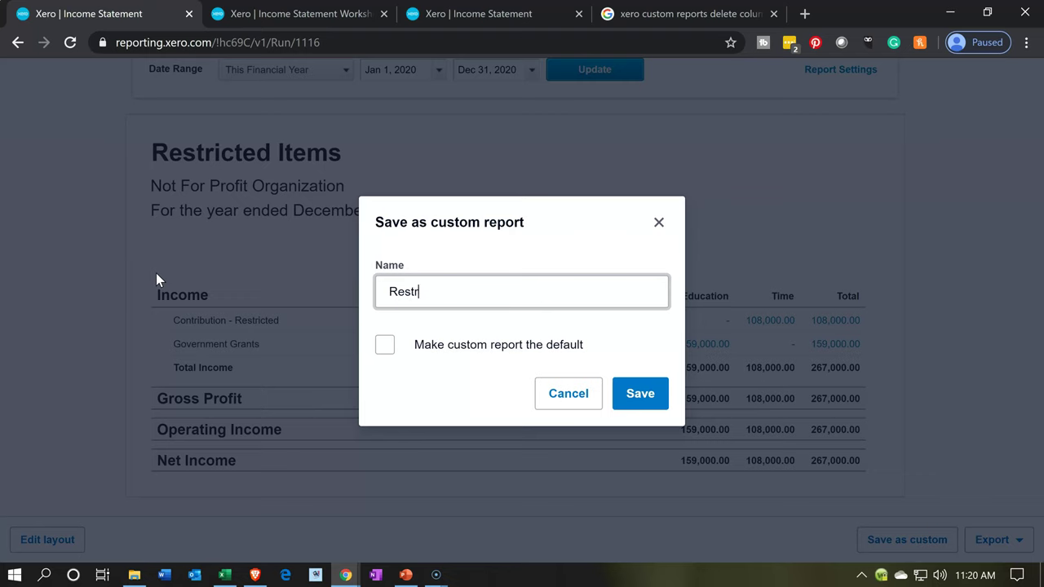
text(d Items)
click(383, 310)
click(634, 398)
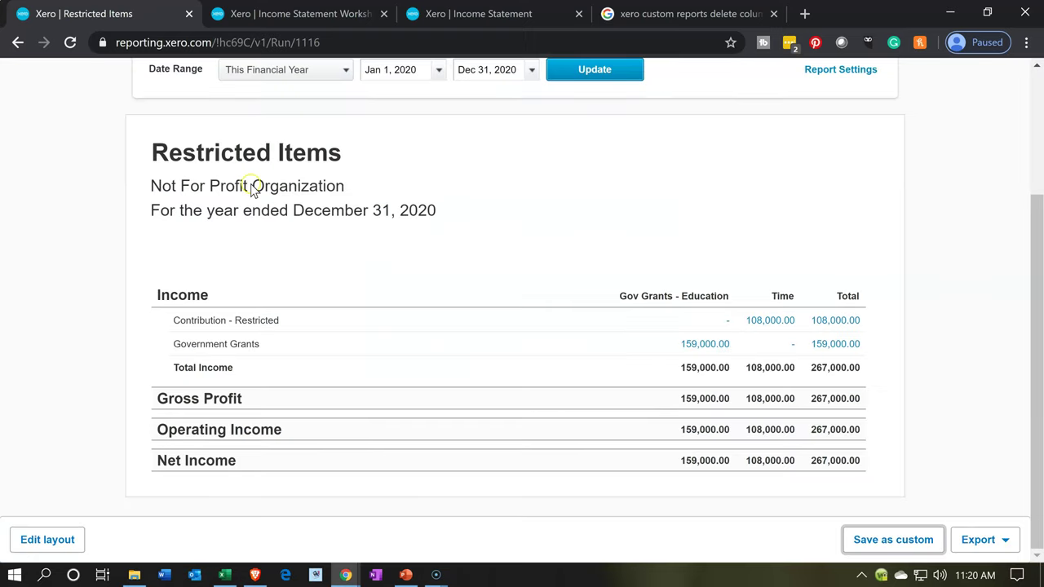
Step: Duplicate the browser tab holding the Restricted Items report and return to the original tab
right_click(144, 14)
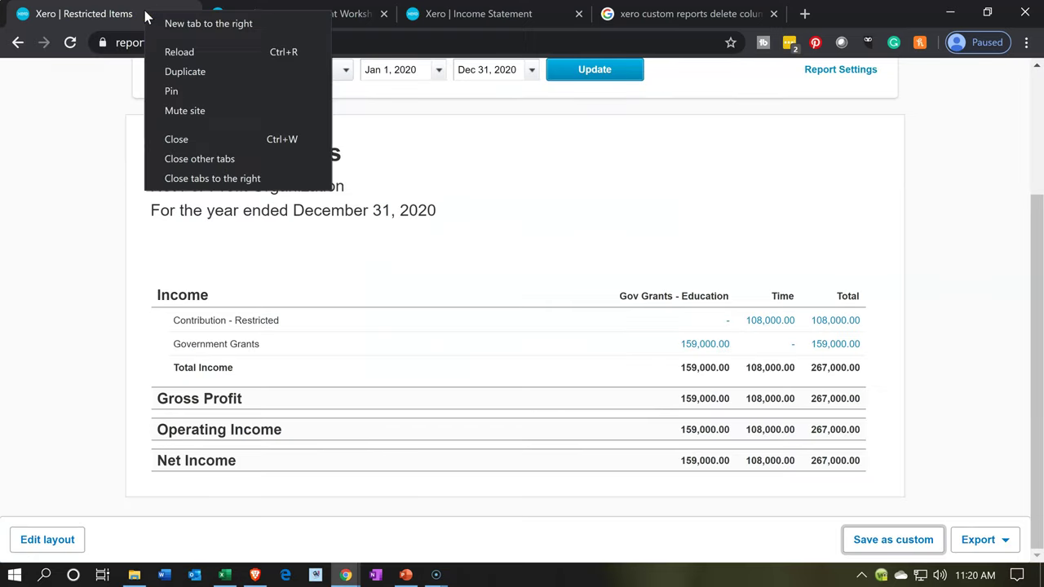
click(171, 72)
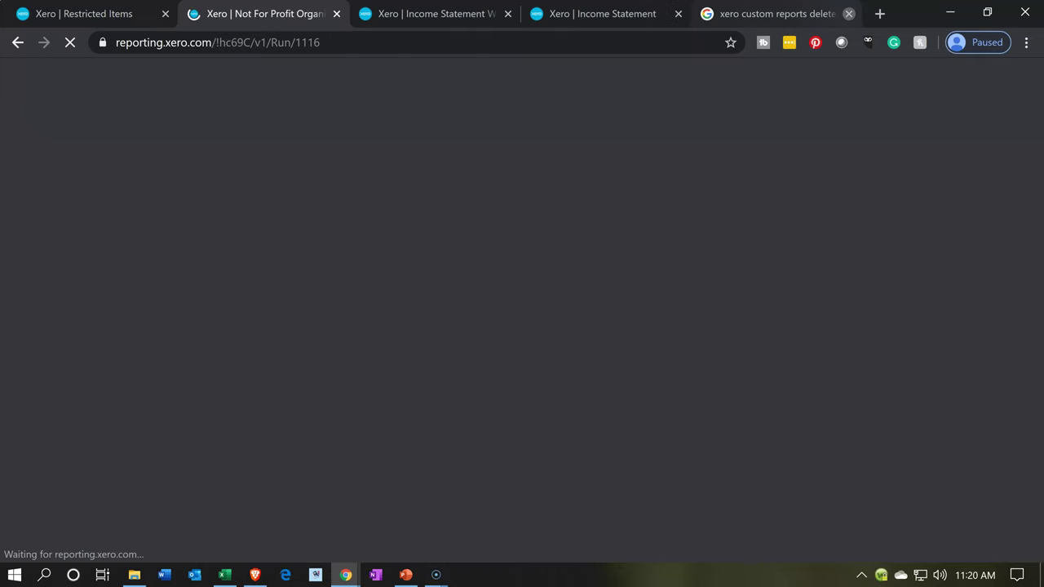
click(112, 16)
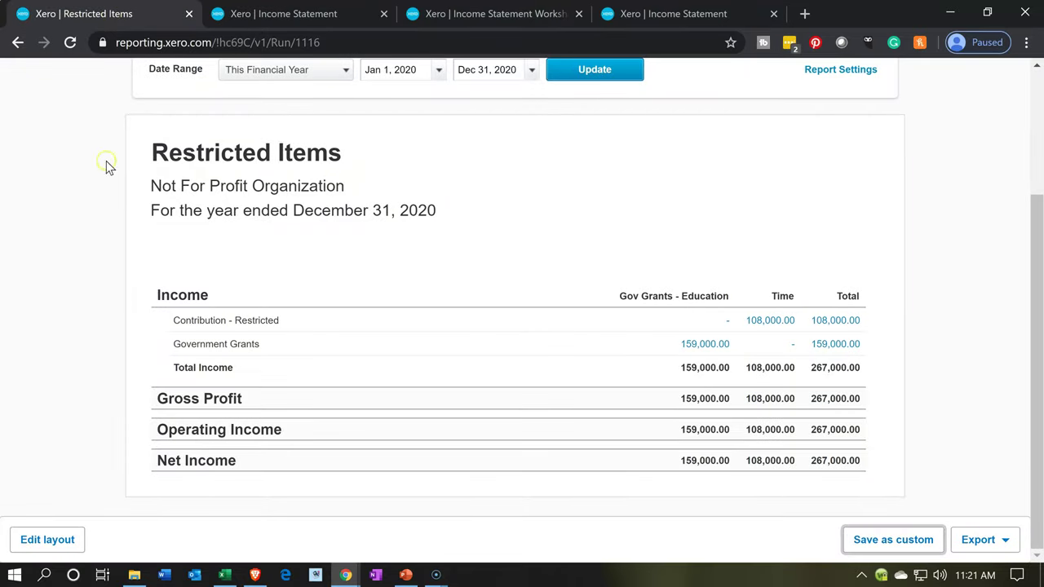
Step: Go to the custom reports list and mark the Restricted Items report as a favourite
scroll(80, 295, up, 3)
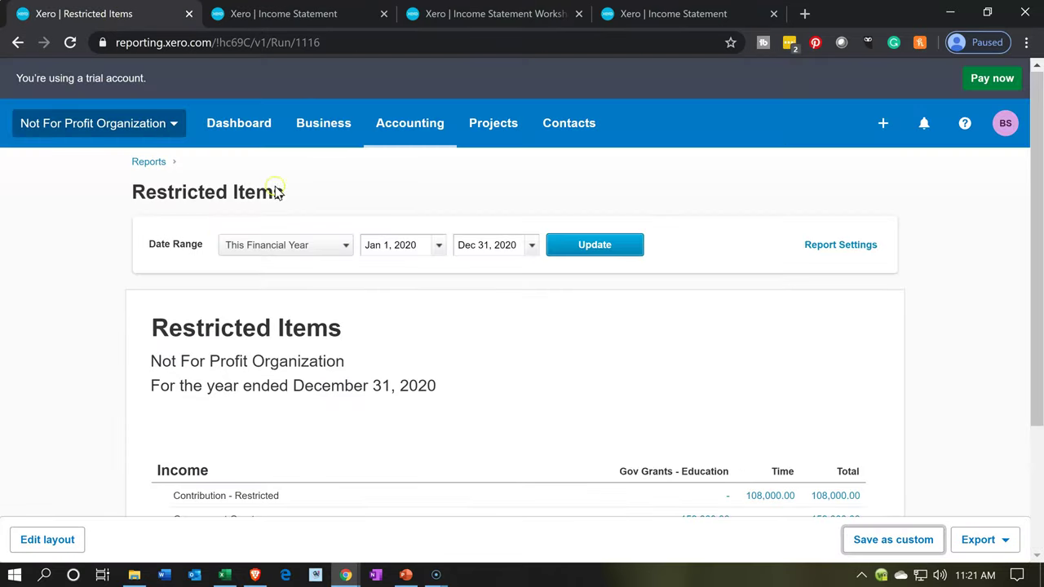
click(394, 124)
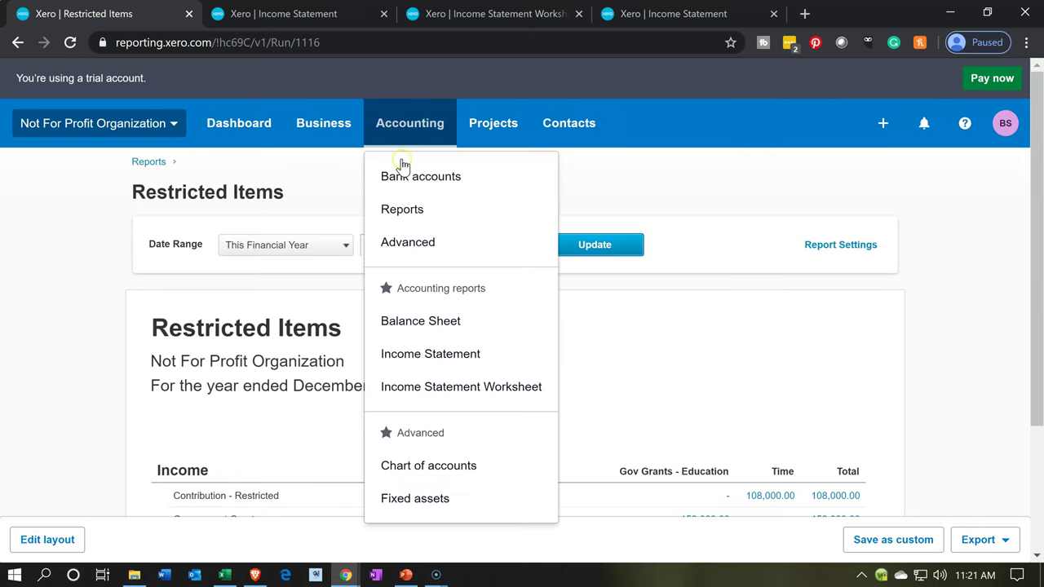
click(408, 214)
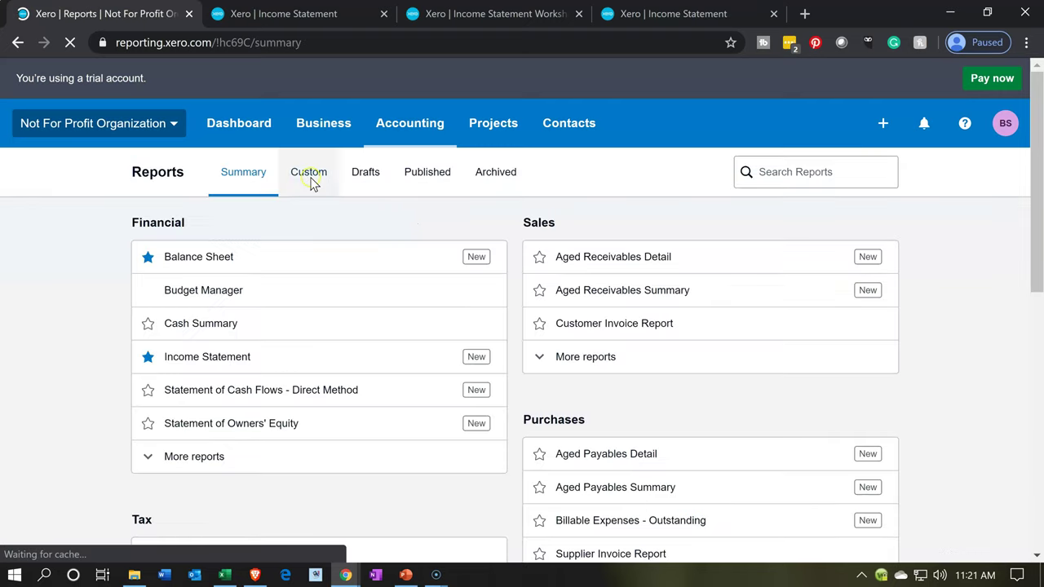
click(309, 181)
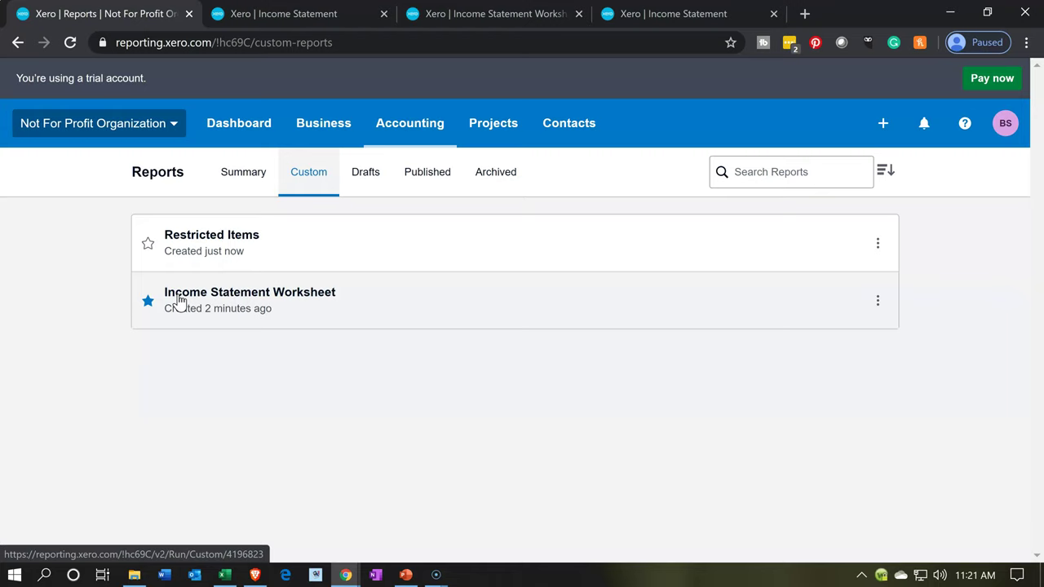
click(147, 244)
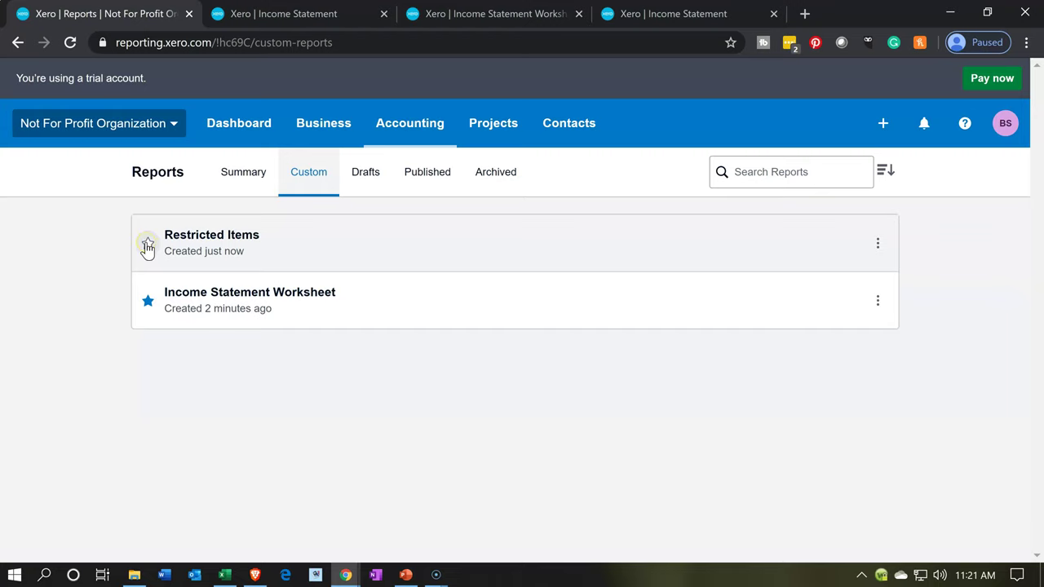
click(147, 244)
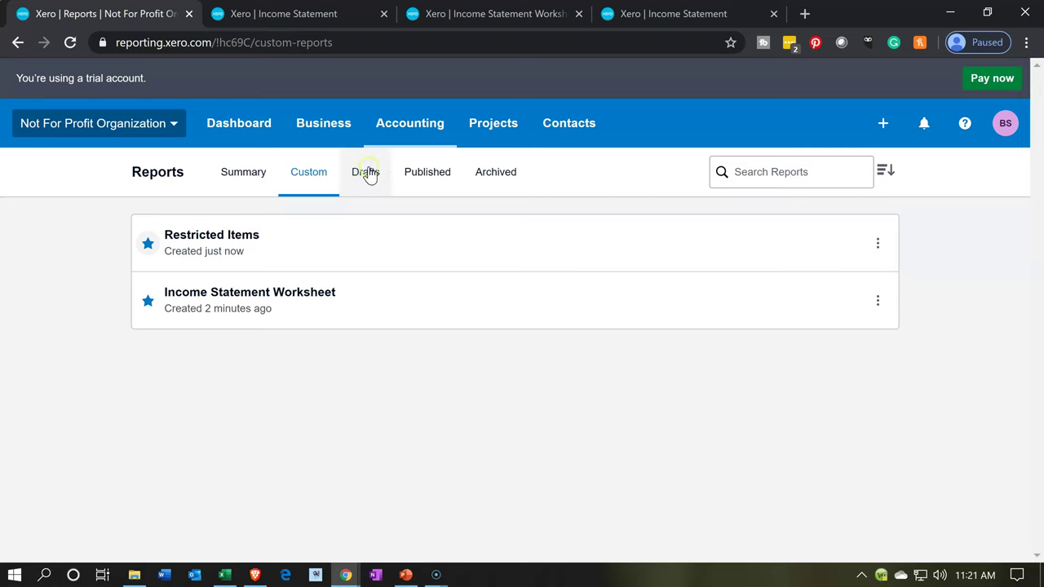
Step: Check the favourite accounting reports for the Income Statement, Income Statement Worksheet and Restricted Items entries
click(391, 136)
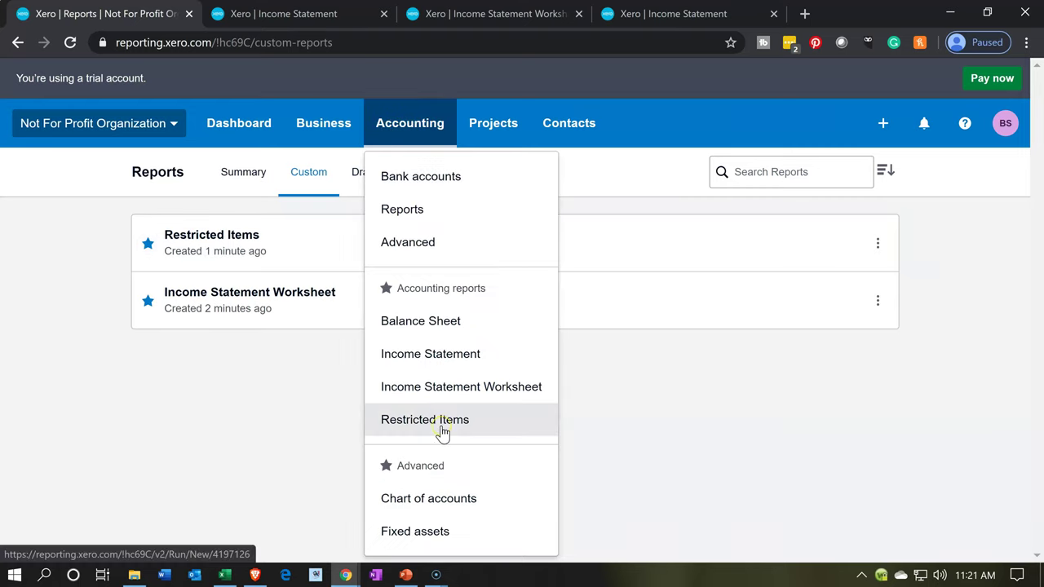
click(441, 369)
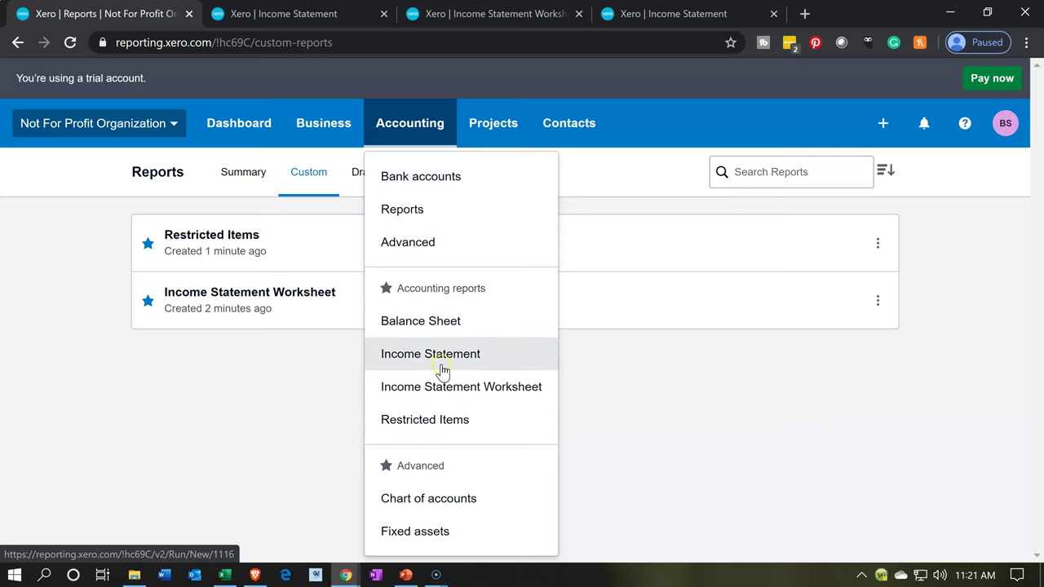
click(452, 421)
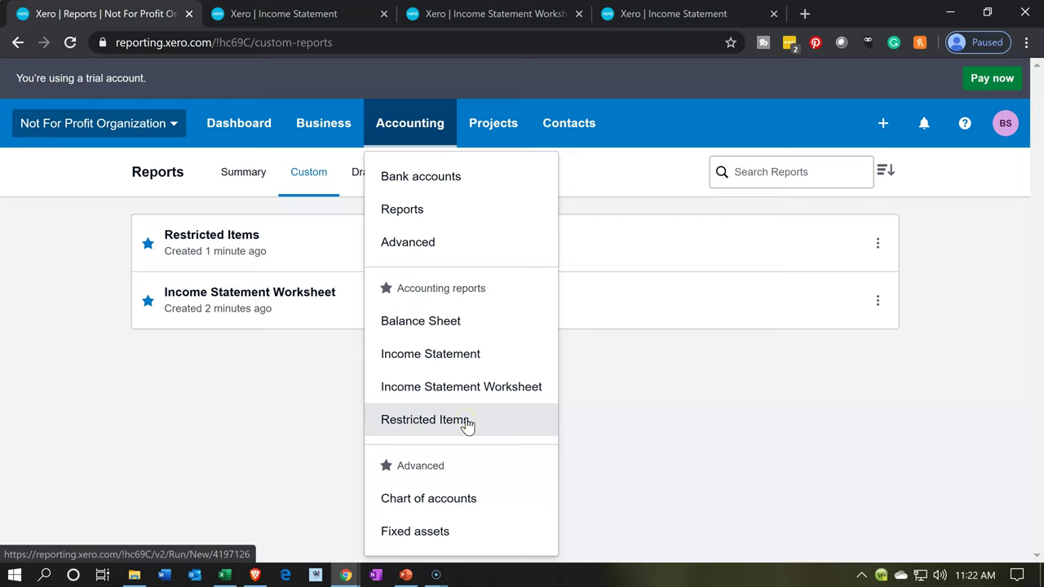
click(234, 346)
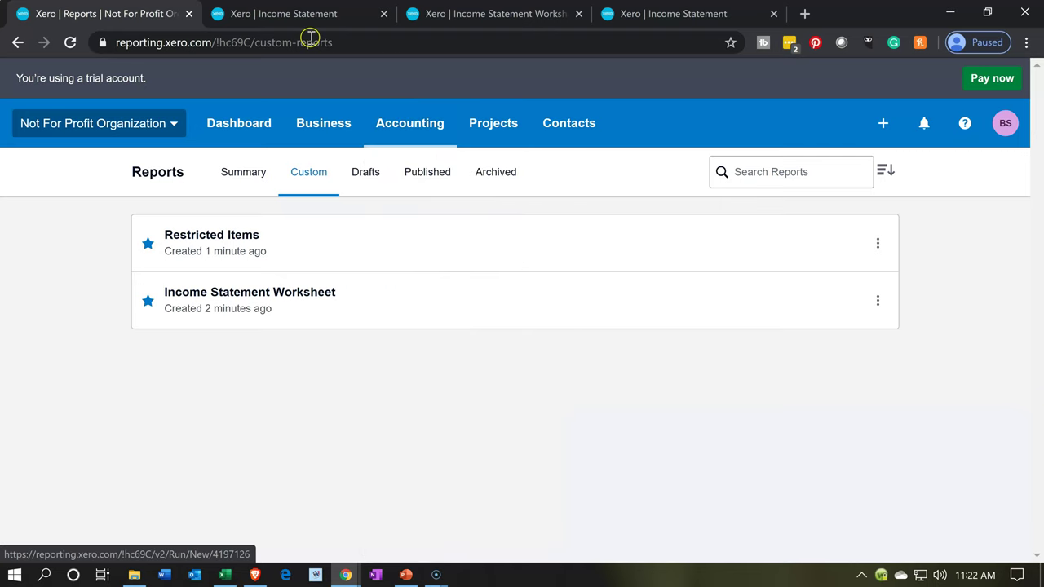
Step: Compare the restricted income in the three-column Income Statement with the Restricted column of the Income Statement Worksheet
click(306, 14)
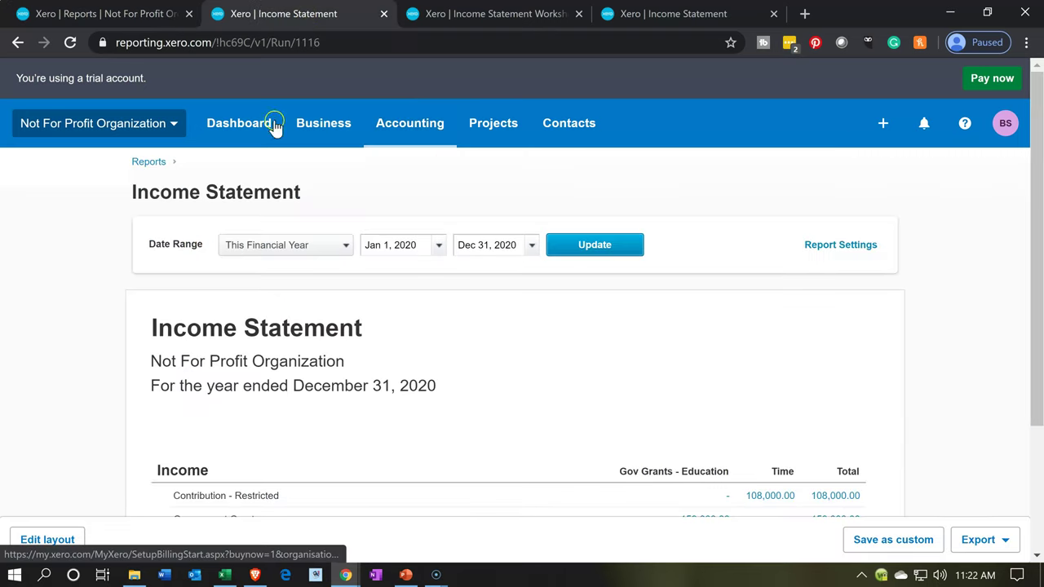
scroll(270, 299, down, 3)
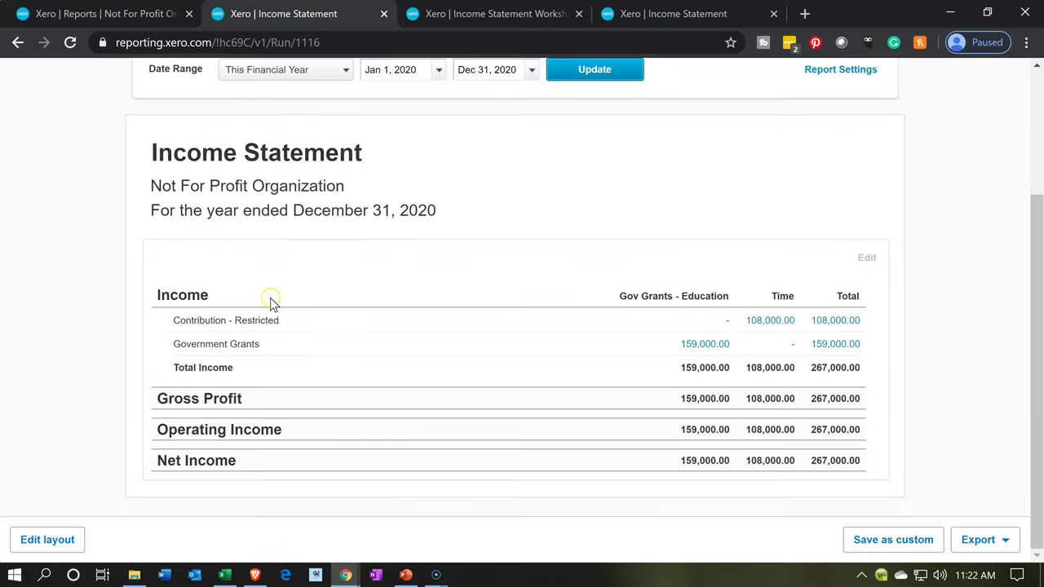
click(490, 14)
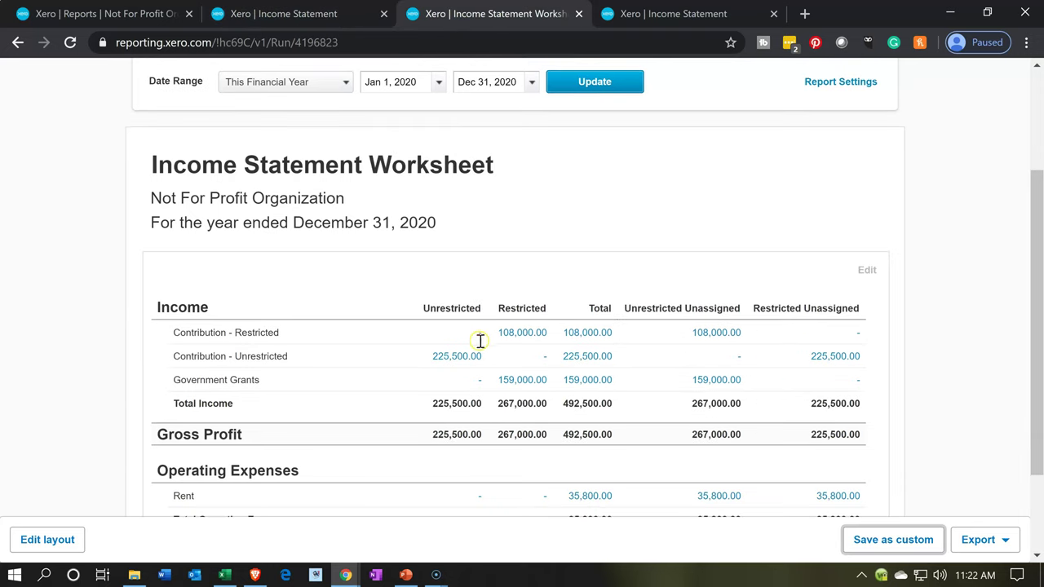
scroll(466, 367, down, 1)
scroll(620, 400, down, 1)
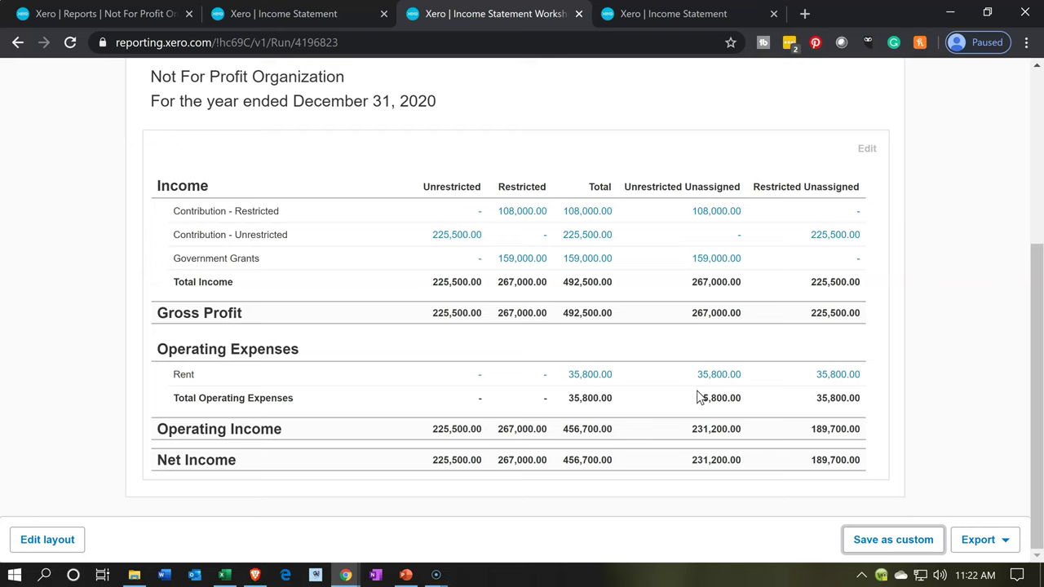
click(520, 263)
click(188, 505)
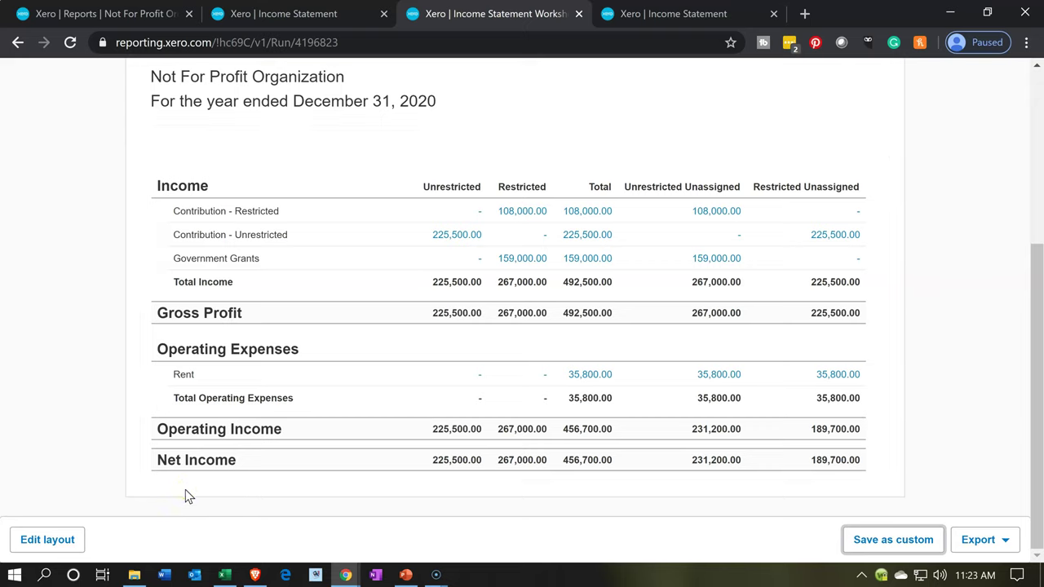
click(115, 435)
click(77, 542)
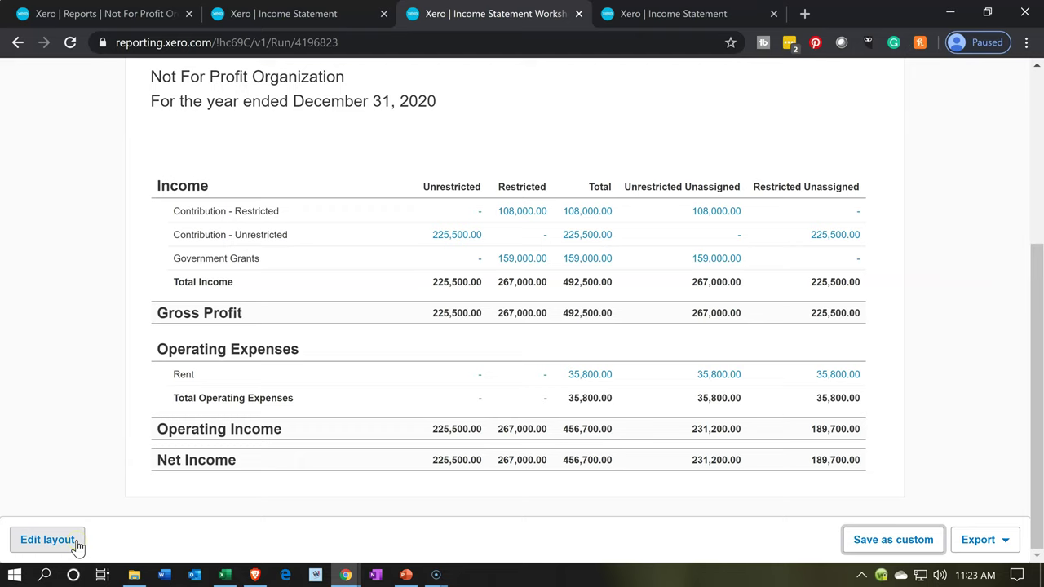
click(69, 439)
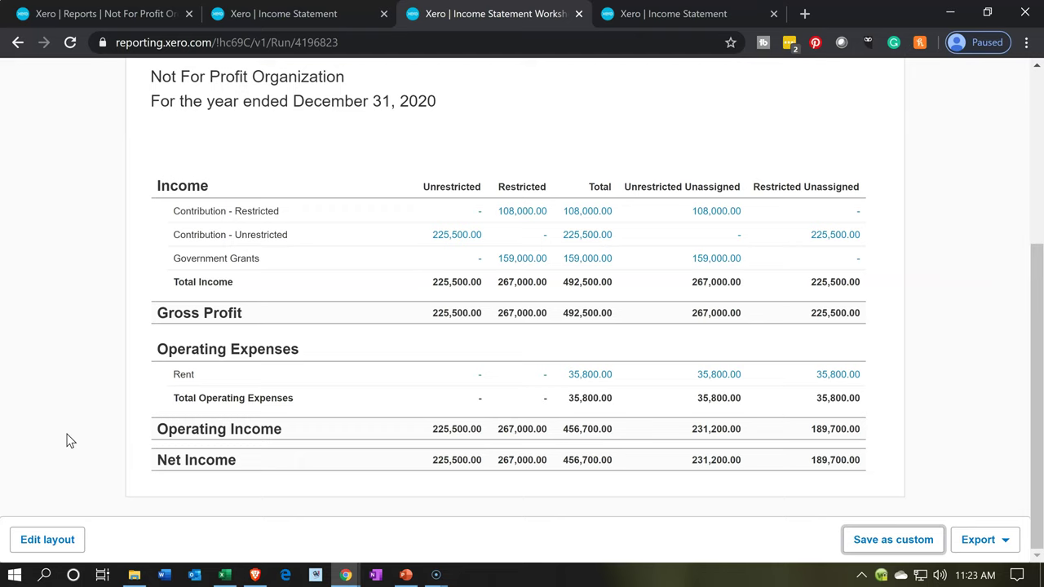
click(94, 531)
click(68, 421)
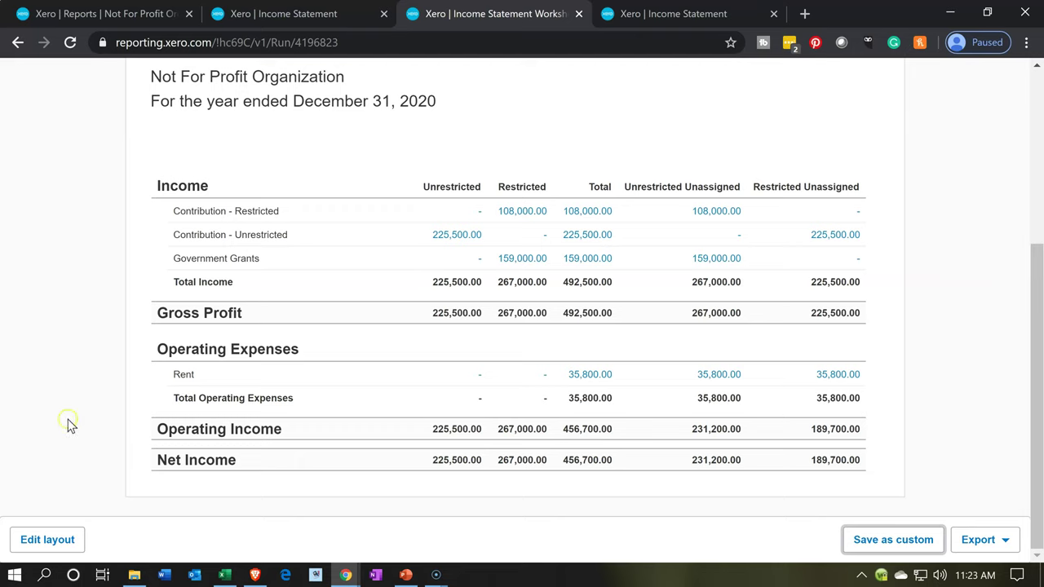